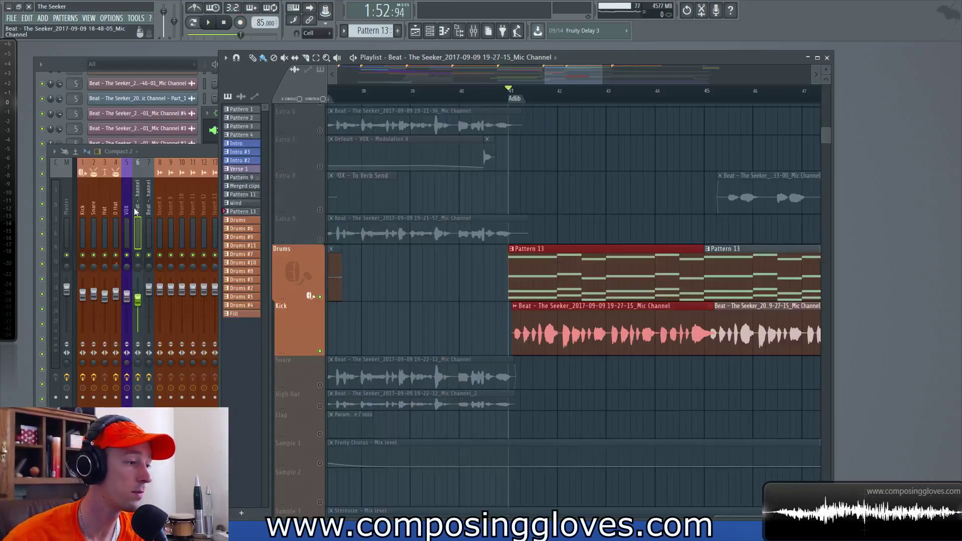
Play the soloed Pattern 13 and 19-27-15 vocal clips from the Adlib marker at bar 41
drag(595, 155, 499, 189)
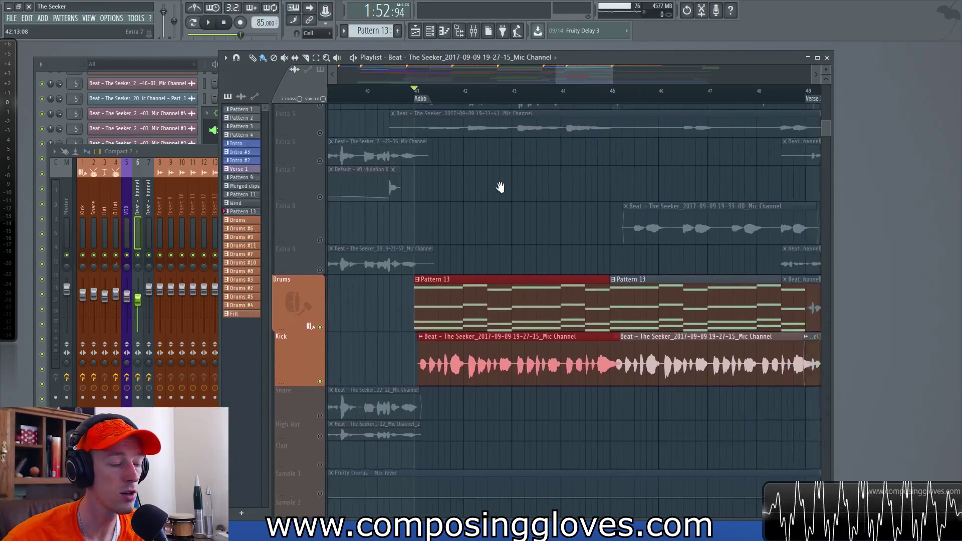
click(553, 359)
key(space)
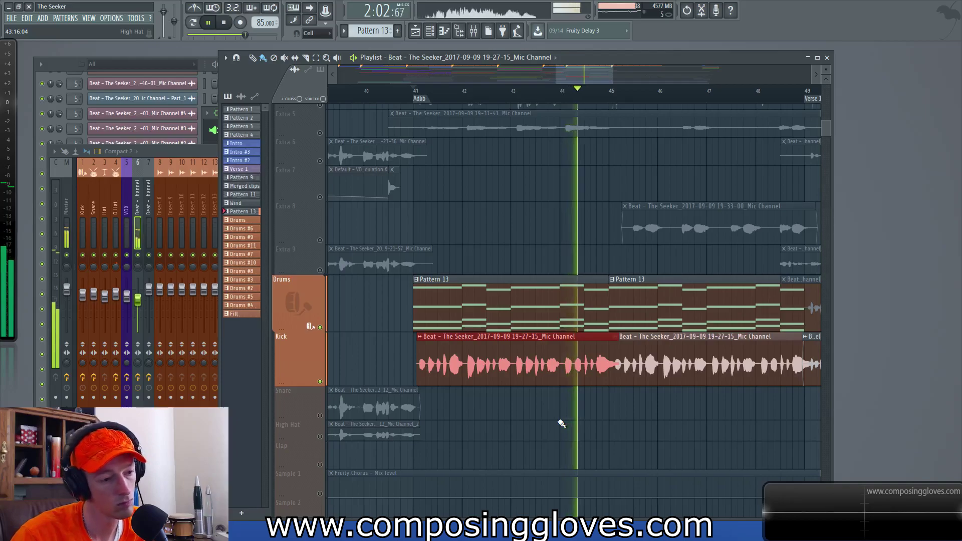
key(space)
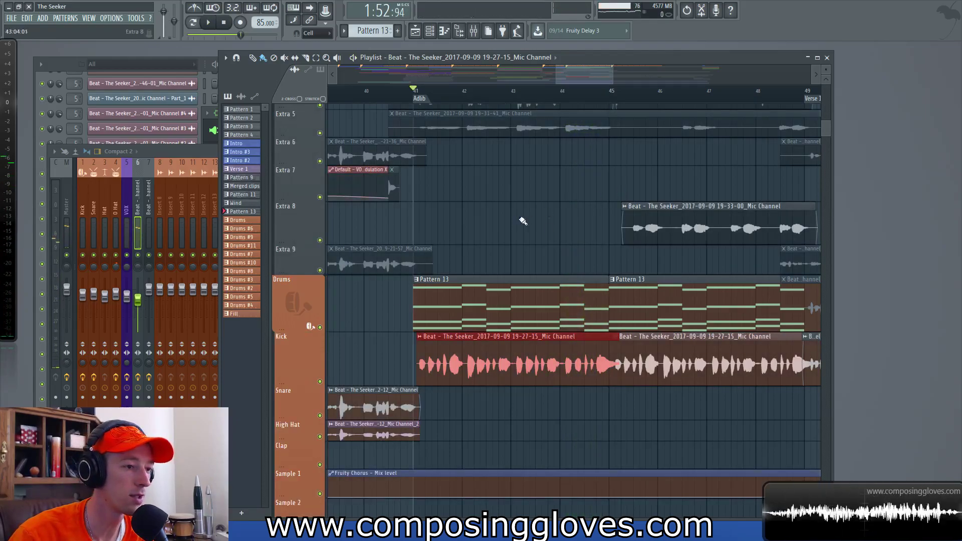
Play the Adlib section from bar 41 with the whole arrangement included
scroll(523, 216, up, 5)
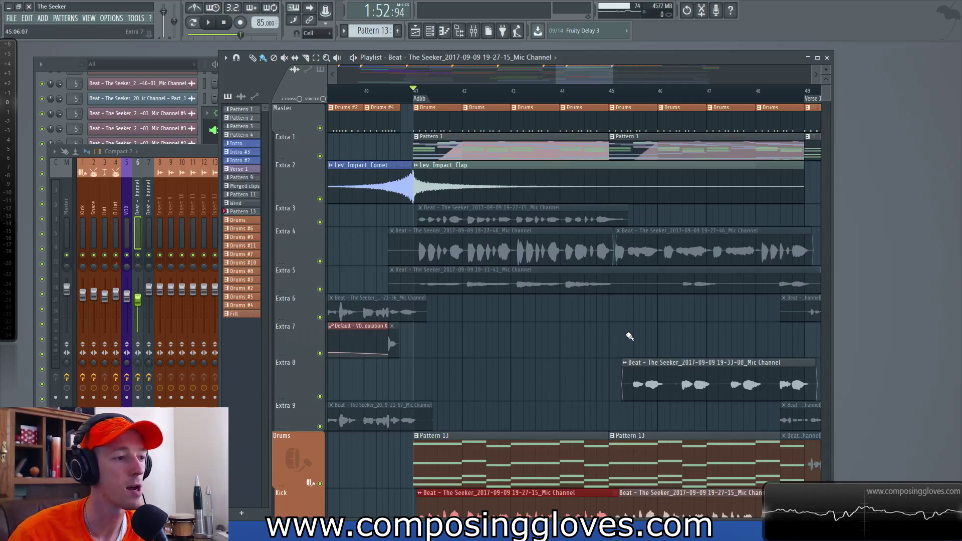
key(space)
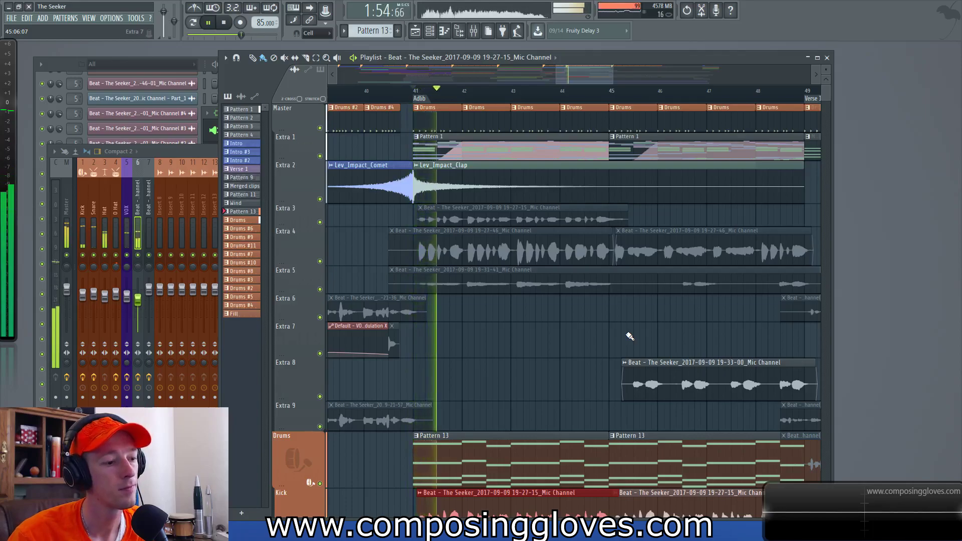
scroll(630, 337, down, 2)
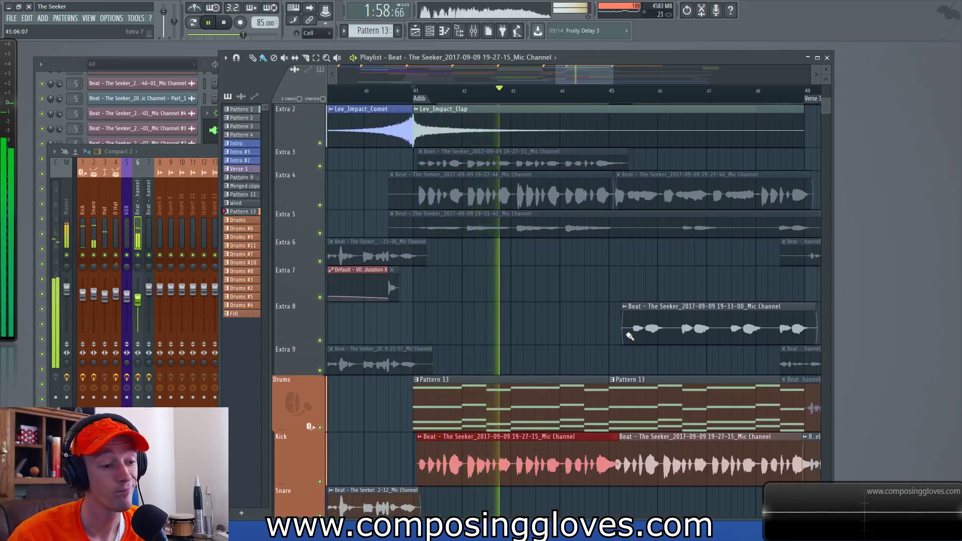
key(space)
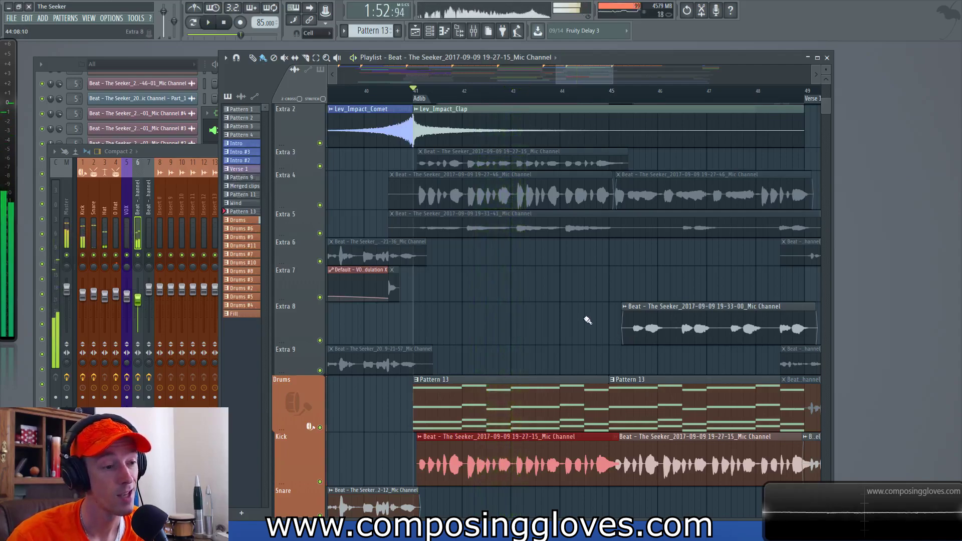
Solo the Drums and Kick playlist tracks holding the Pattern 13 and vocal clips
scroll(581, 311, up, 2)
scroll(551, 350, right, 2)
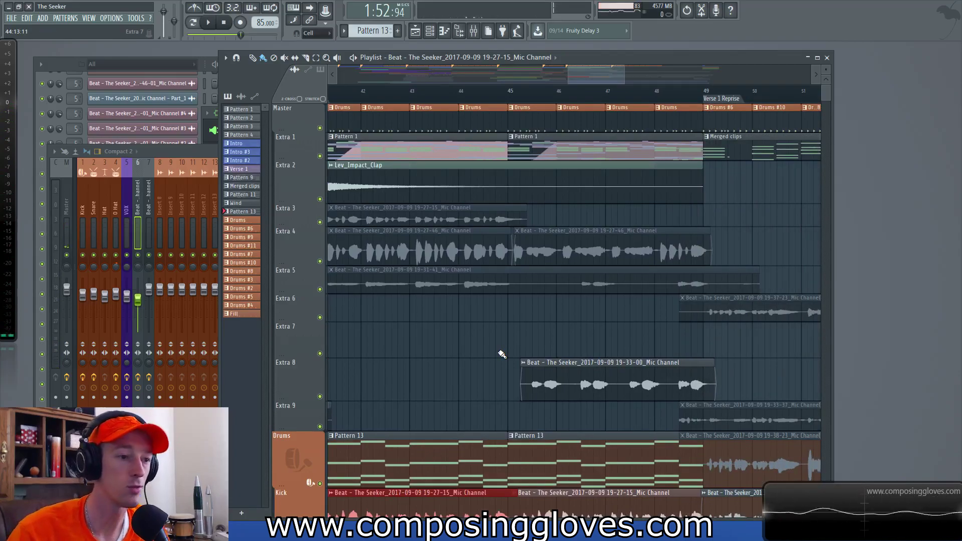
scroll(508, 376, down, 3)
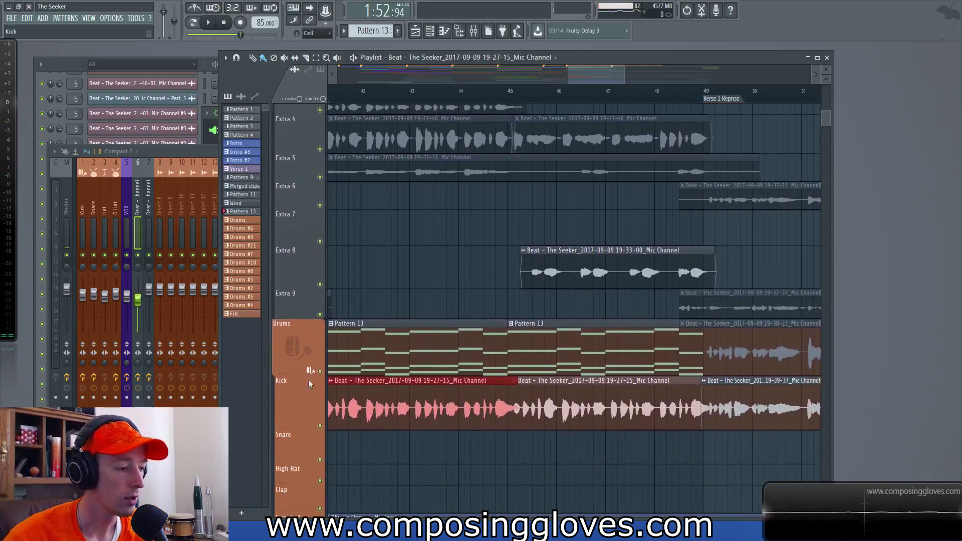
right_click(320, 371)
click(320, 428)
scroll(451, 301, left, 3)
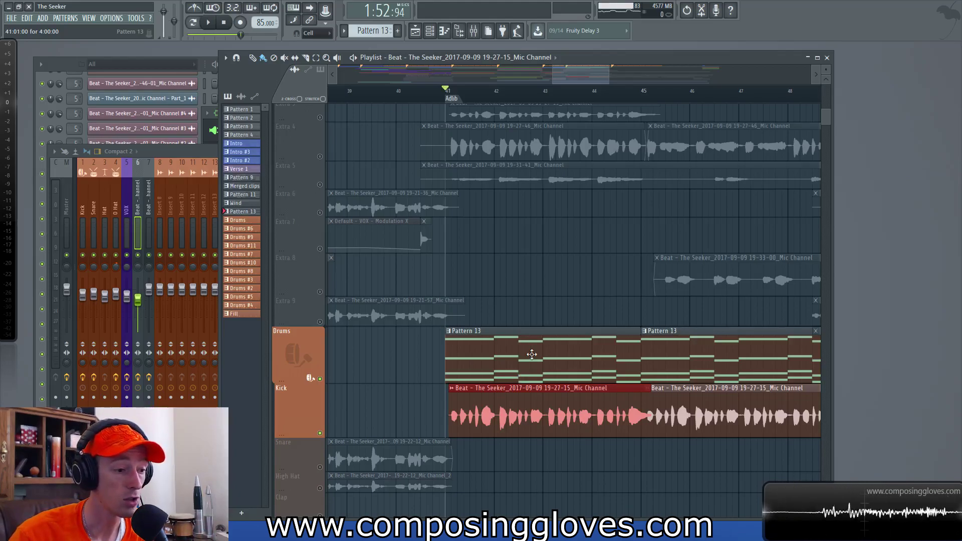
Examine the first Pattern 13 clip's MIDI Out #2 chord notes in the piano roll
double_click(516, 346)
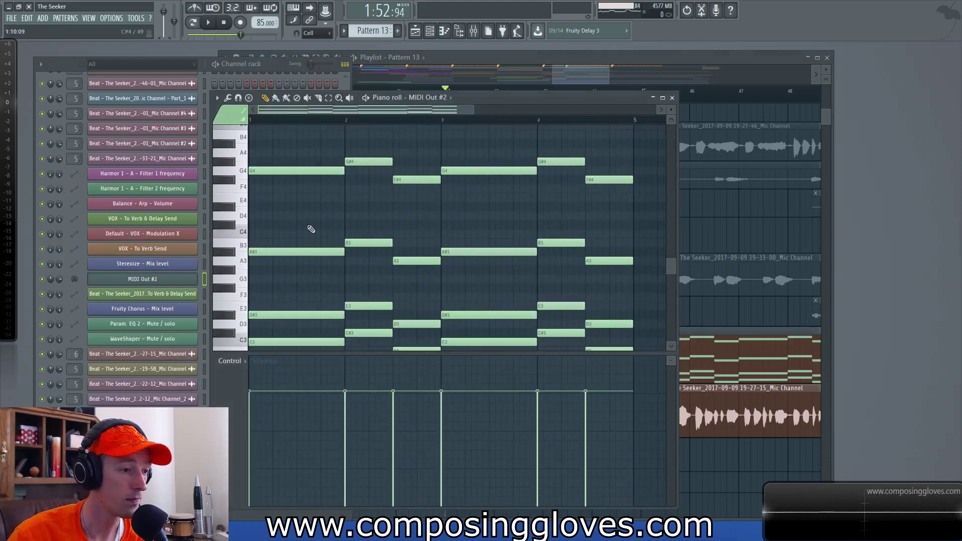
click(672, 97)
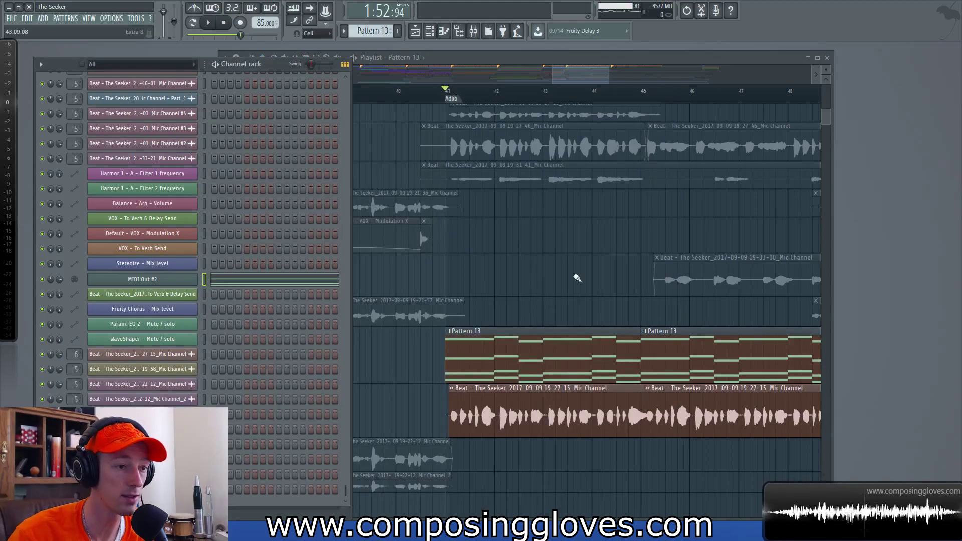
Route the 19-27-15 vocal clip directly to the Master and play it back without its mixer effects
double_click(540, 405)
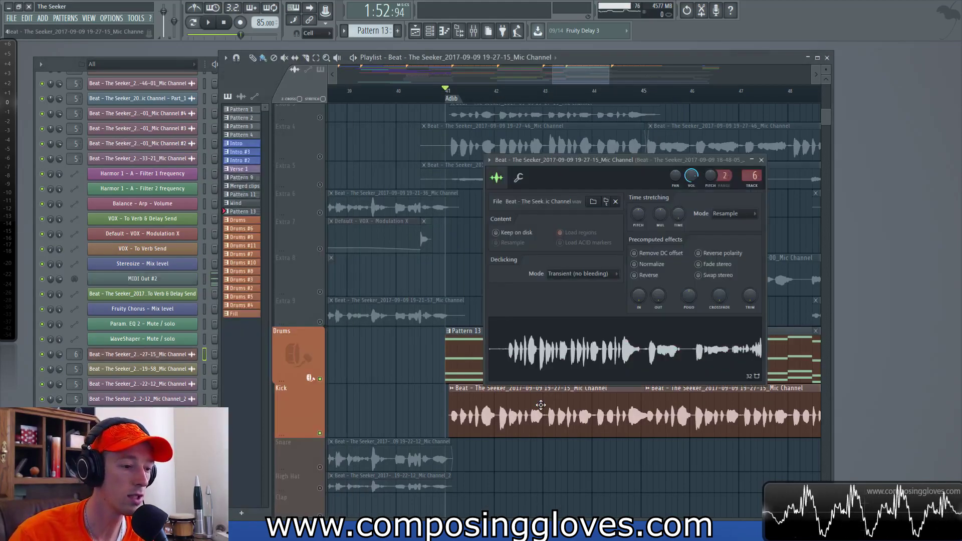
scroll(752, 176, down, 7)
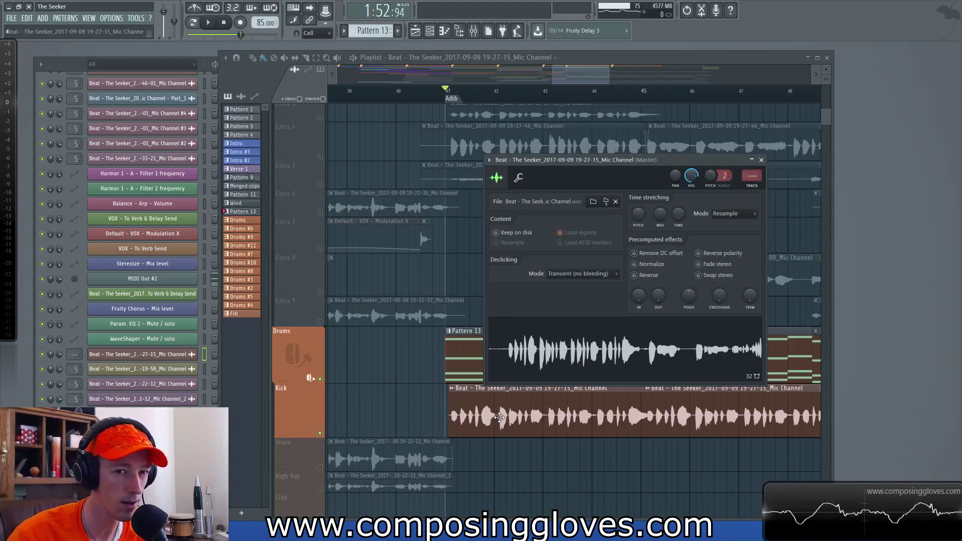
key(space)
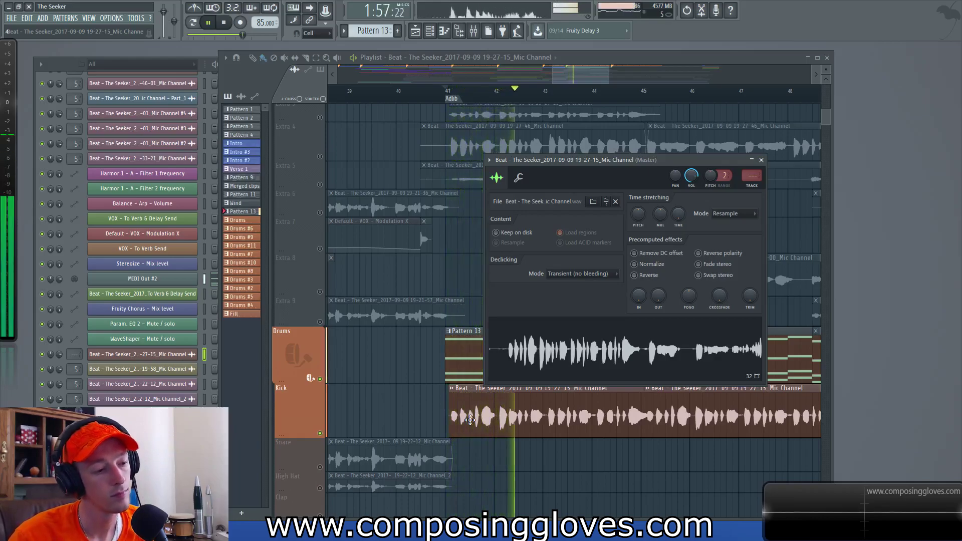
key(space)
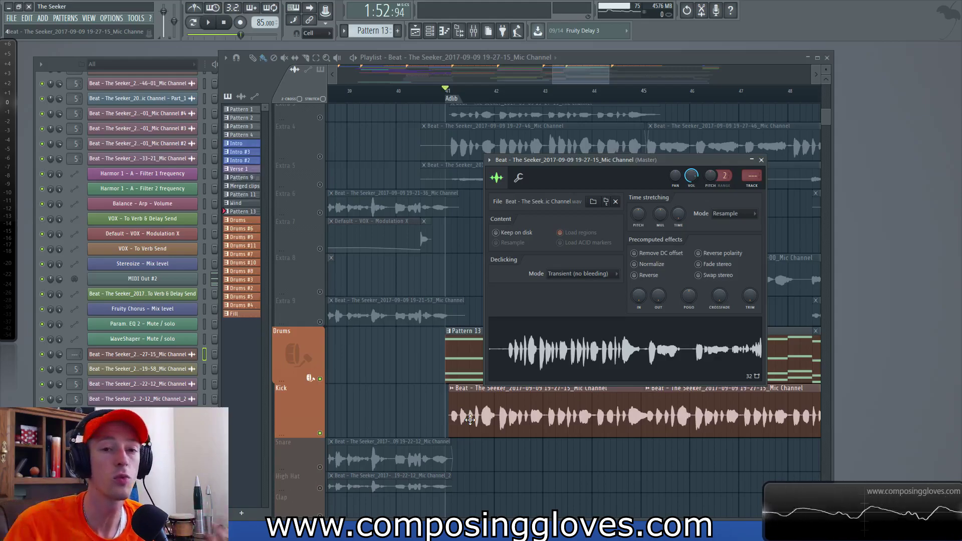
click(761, 160)
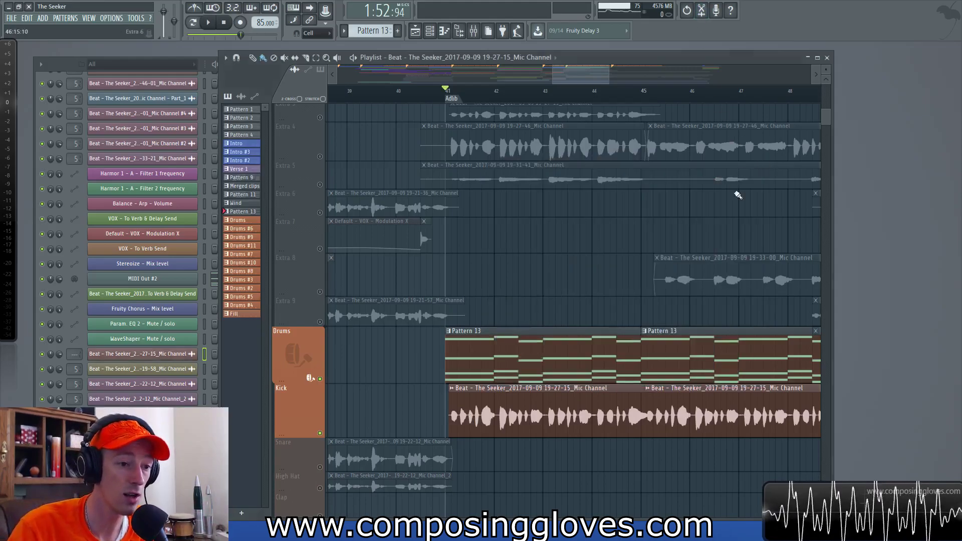
Select both Pattern 1 clips on the Extra 1 track in the Adlib section
scroll(580, 283, right, 3)
click(557, 322)
scroll(676, 243, left, 3)
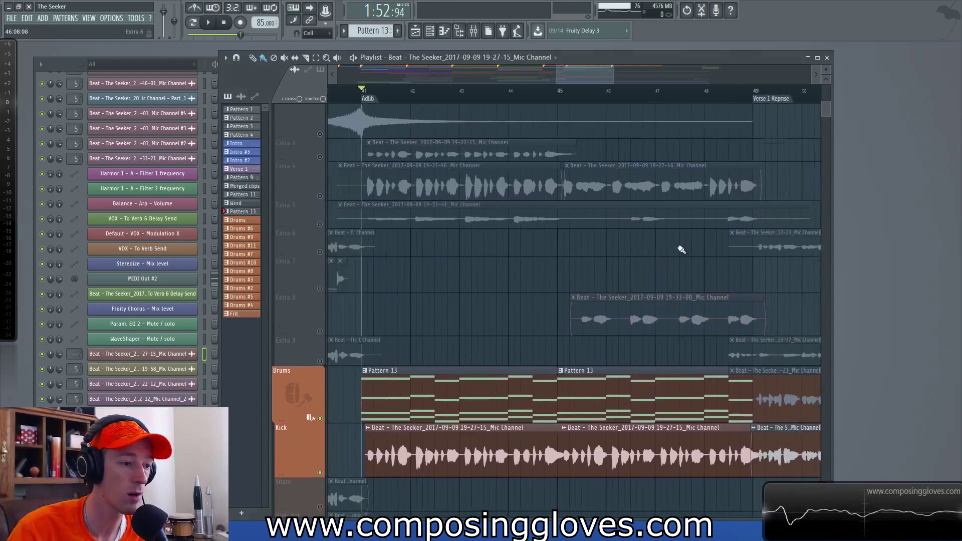
scroll(527, 326, down, 3)
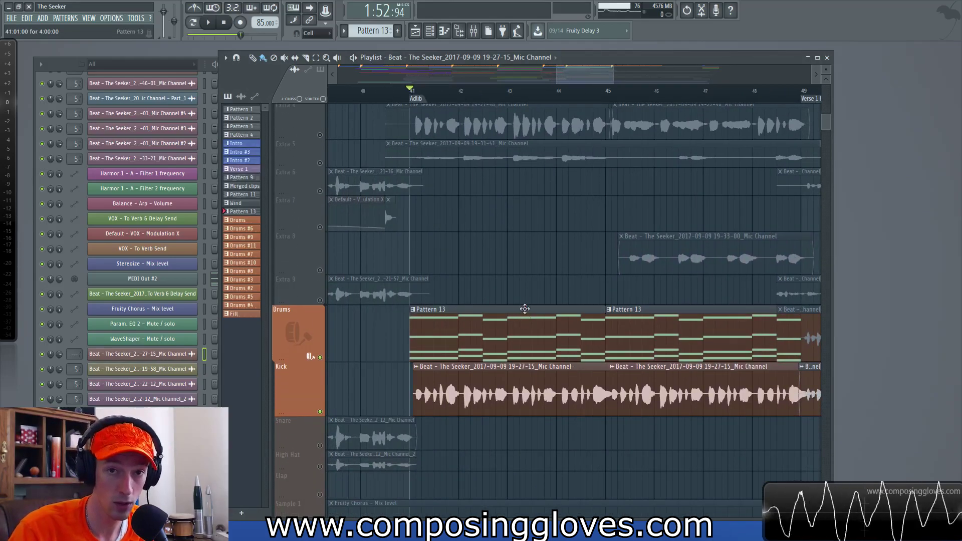
scroll(524, 265, up, 5)
drag(472, 133, 679, 161)
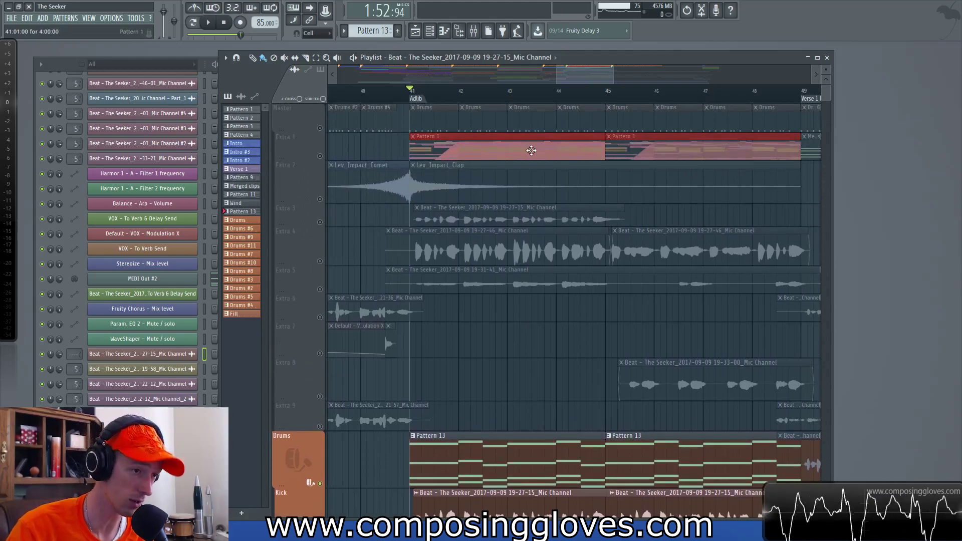
click(531, 150)
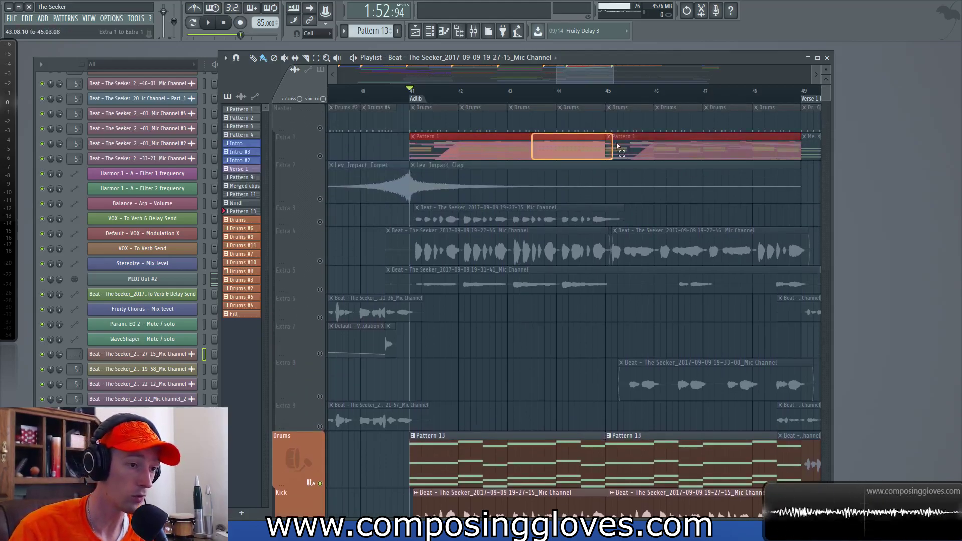
click(566, 310)
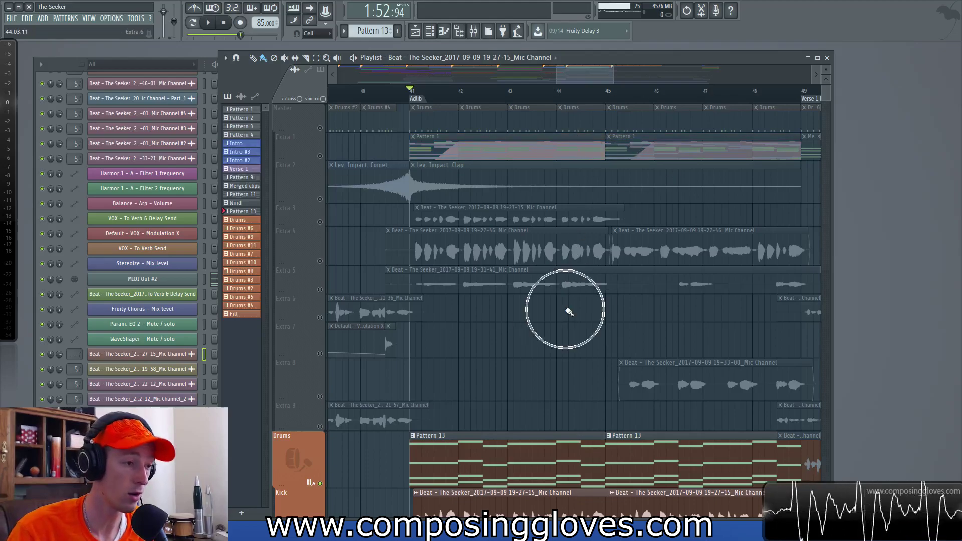
drag(522, 152, 679, 155)
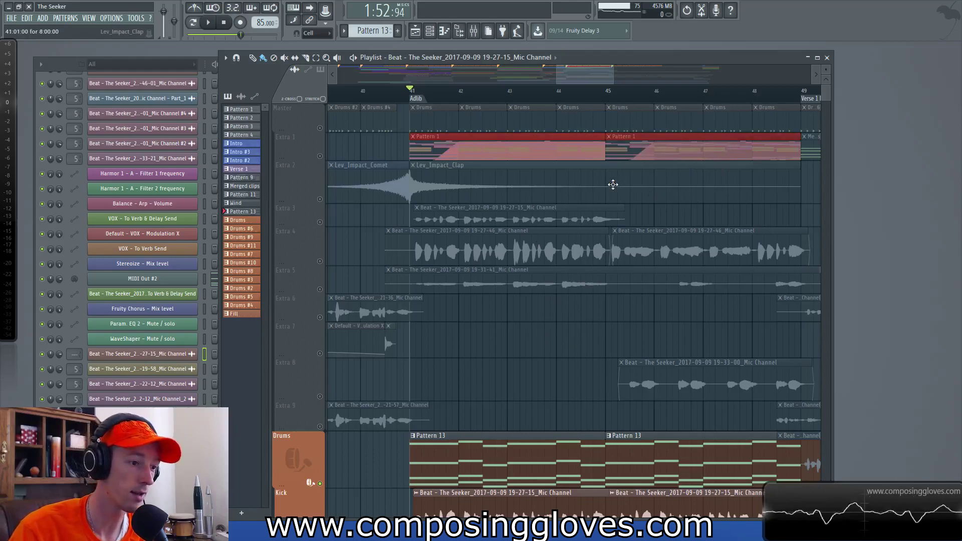
Select the first 19-27-15 vocal clip on the Kick track, and after it the first Pattern 13 clip
scroll(510, 211, down, 5)
scroll(504, 217, down, 3)
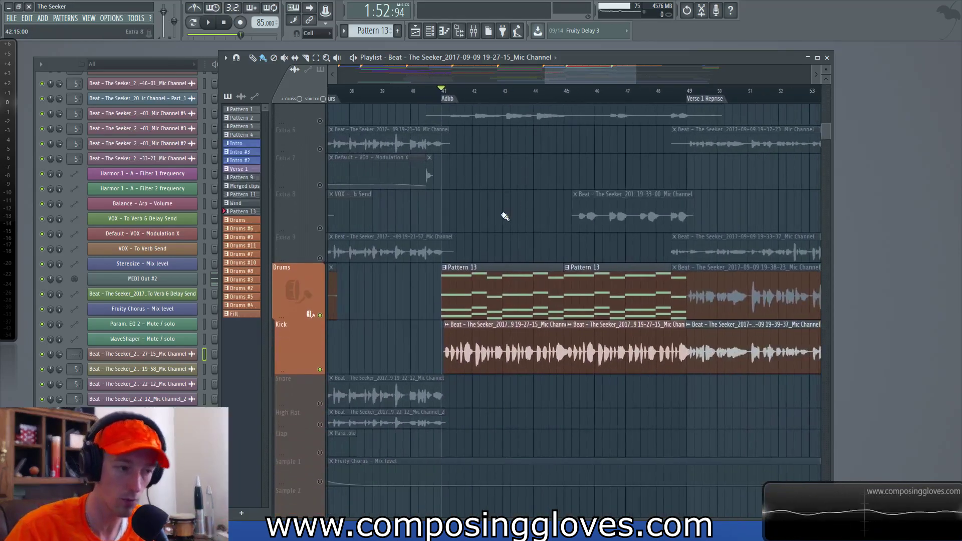
scroll(501, 206, up, 3)
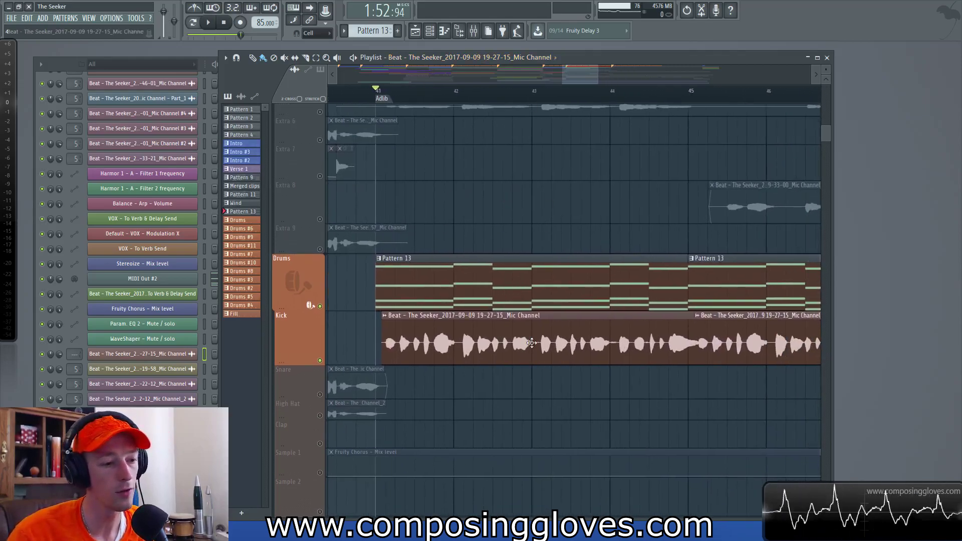
click(650, 346)
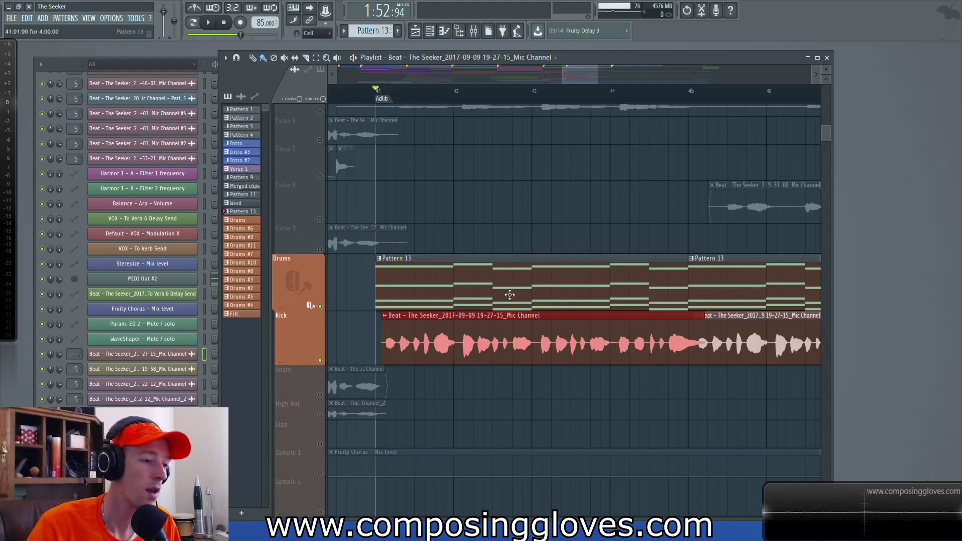
click(474, 259)
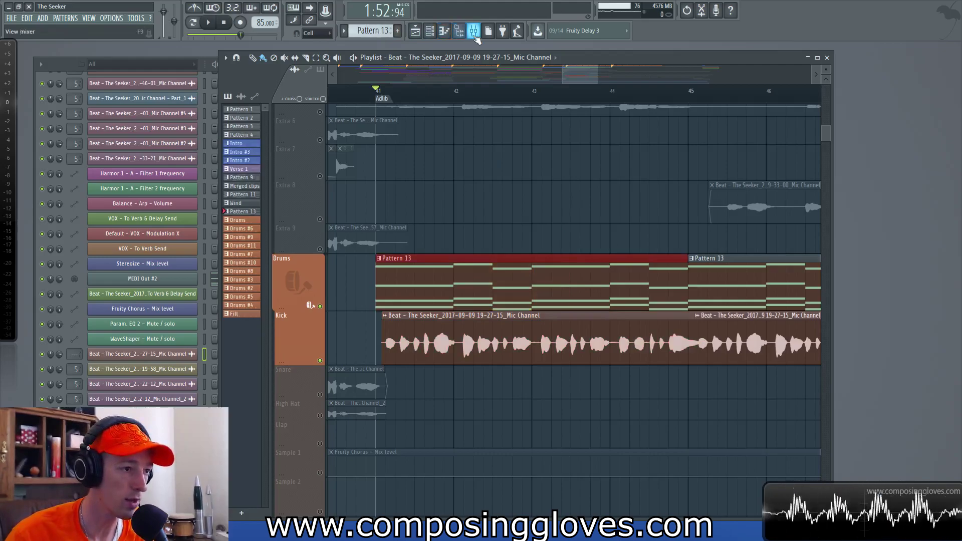
Route the 19-27-15 vocal clip to mixer track 6
double_click(494, 331)
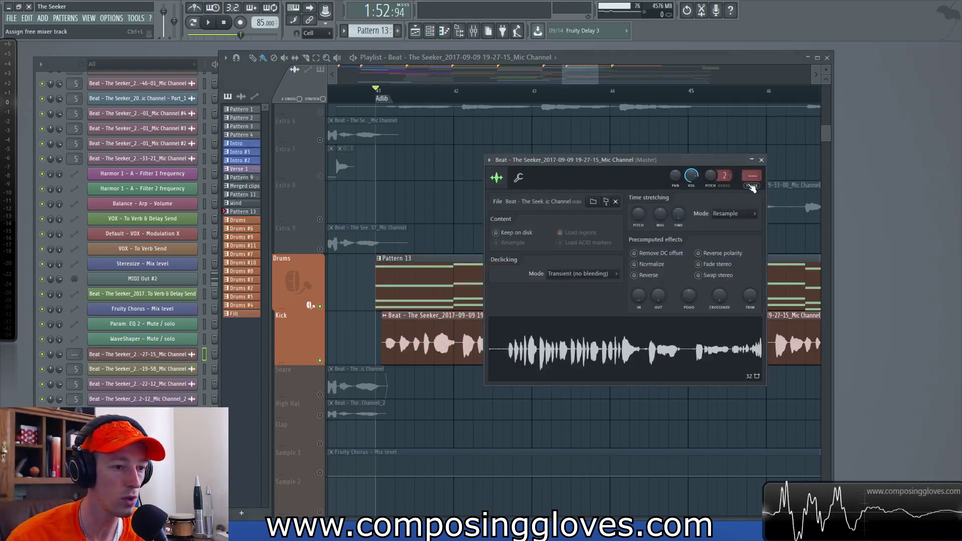
scroll(752, 176, up, 6)
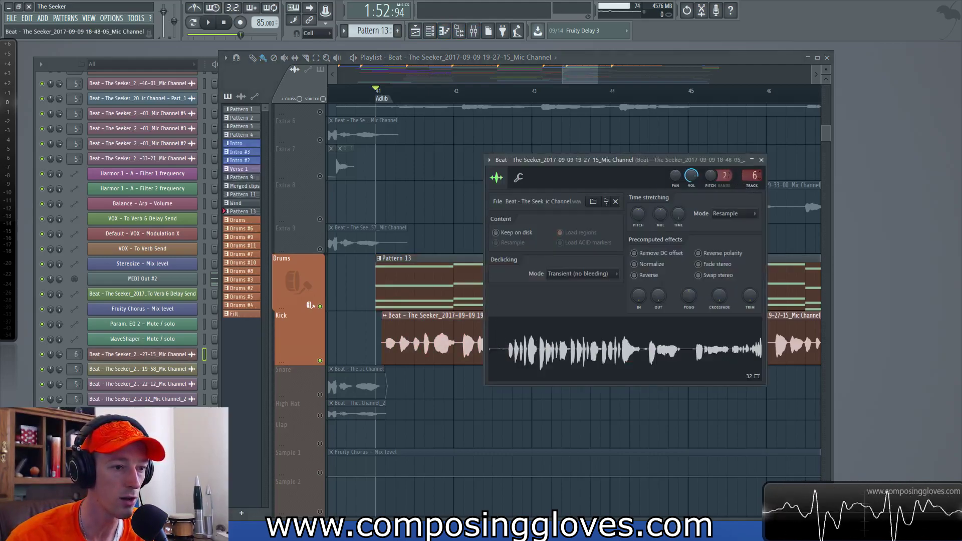
click(761, 159)
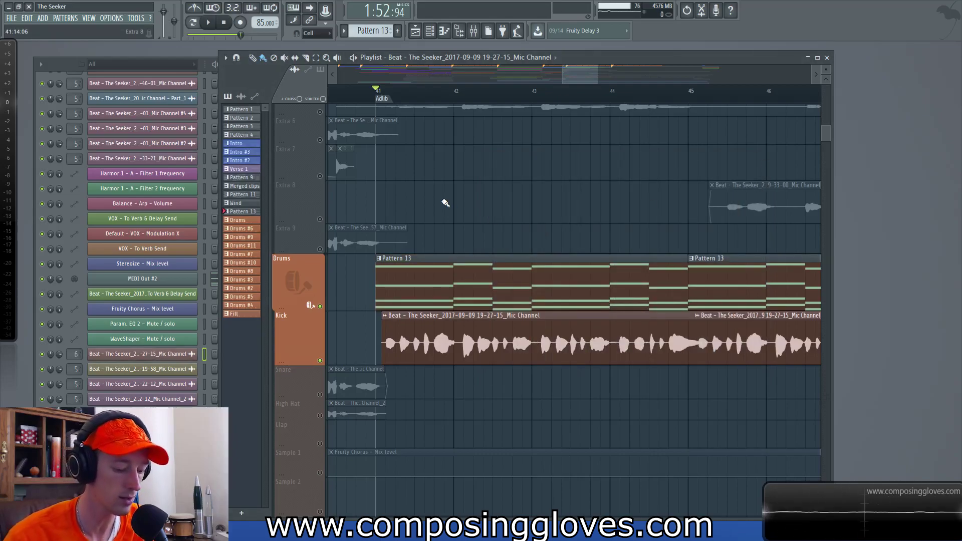
Show the mixer and examine the iZotope VocalSynth plugin on mixer track 6, closing it when finished
key(F9)
drag(211, 146, 287, 123)
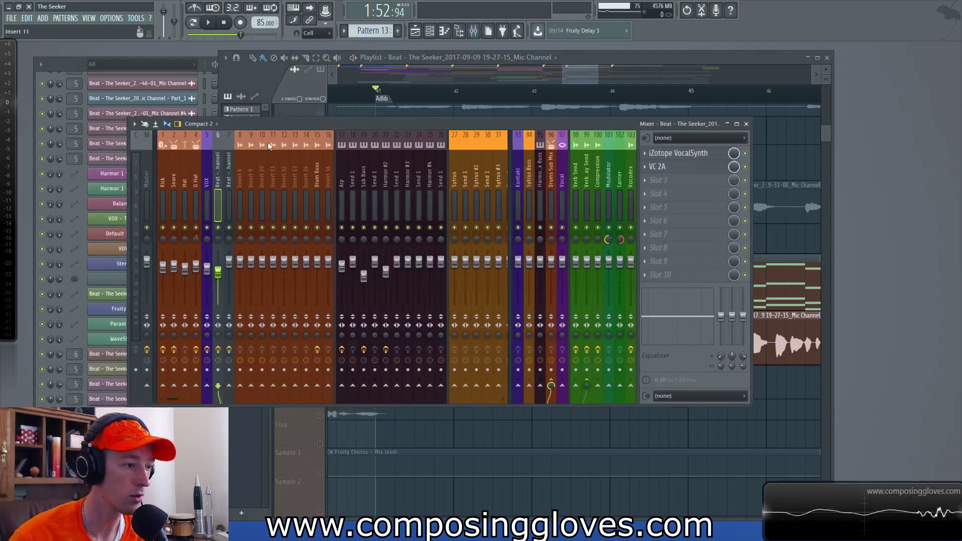
click(681, 154)
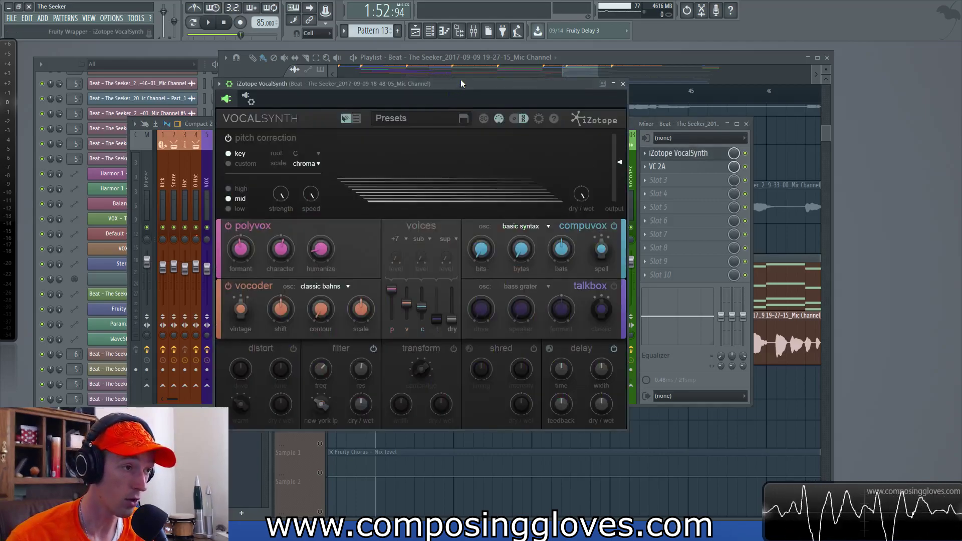
drag(461, 84, 506, 154)
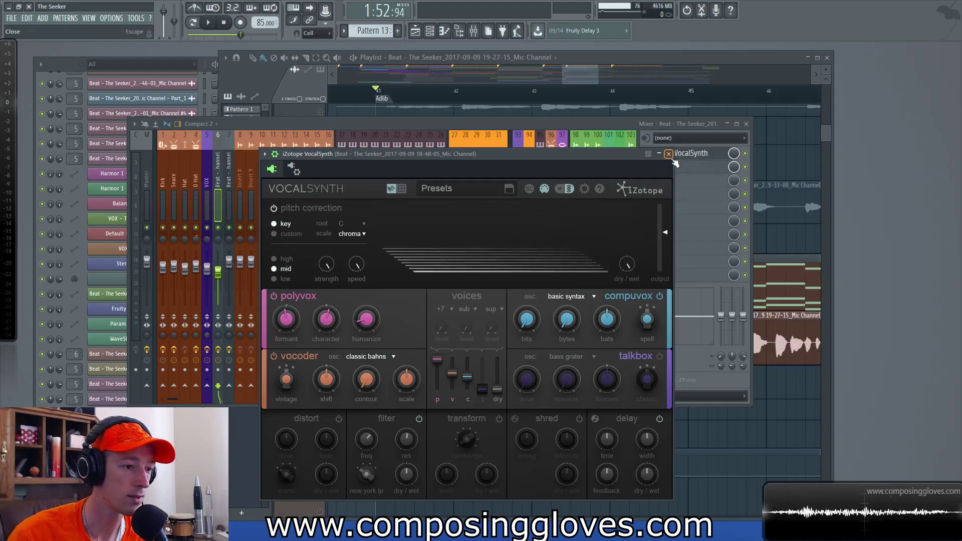
click(569, 191)
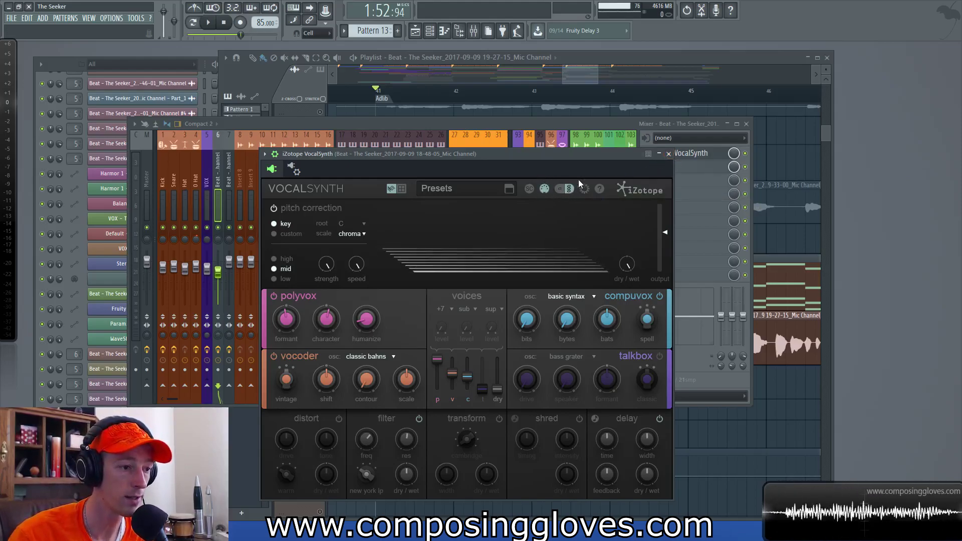
click(669, 154)
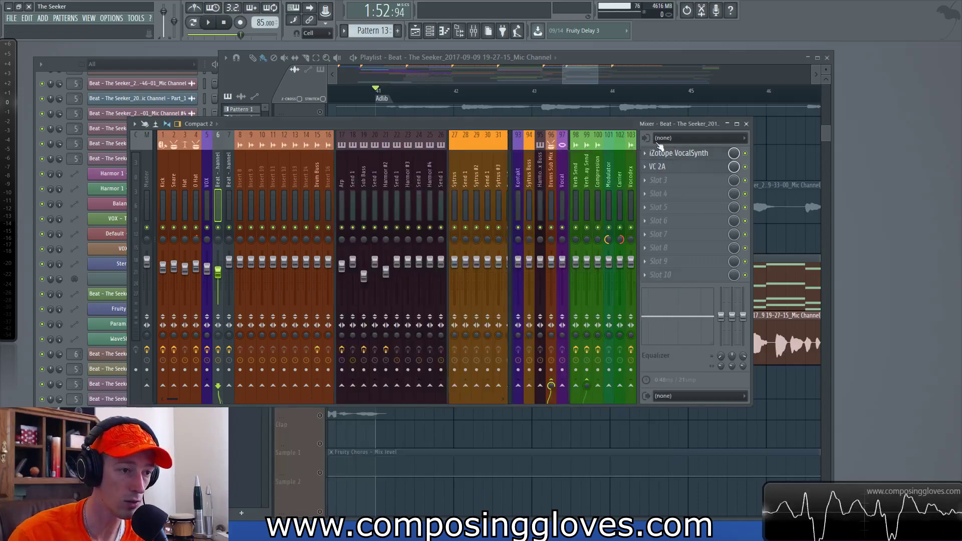
Bring the playlist forward and open the first Pattern 13 clip's MIDI Out #2 notes in the piano roll
click(655, 58)
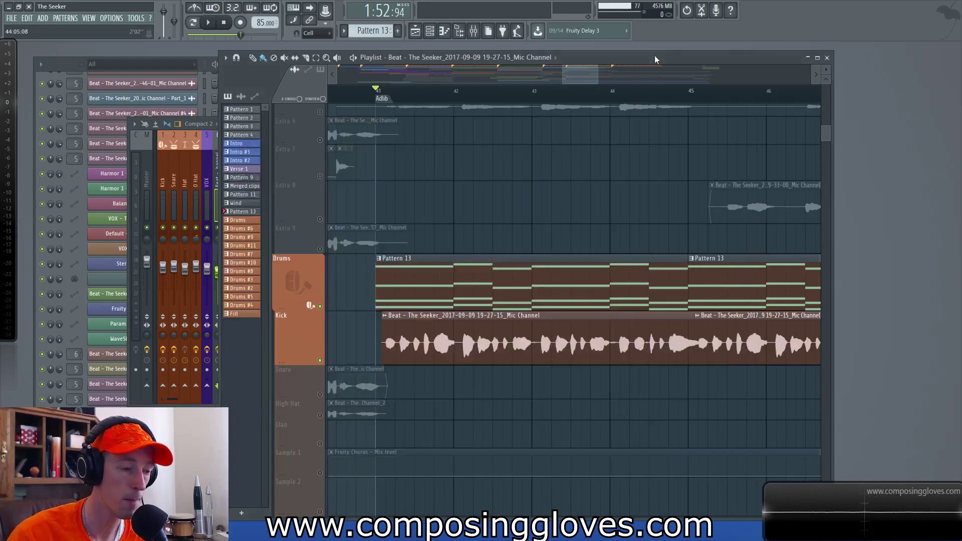
click(472, 288)
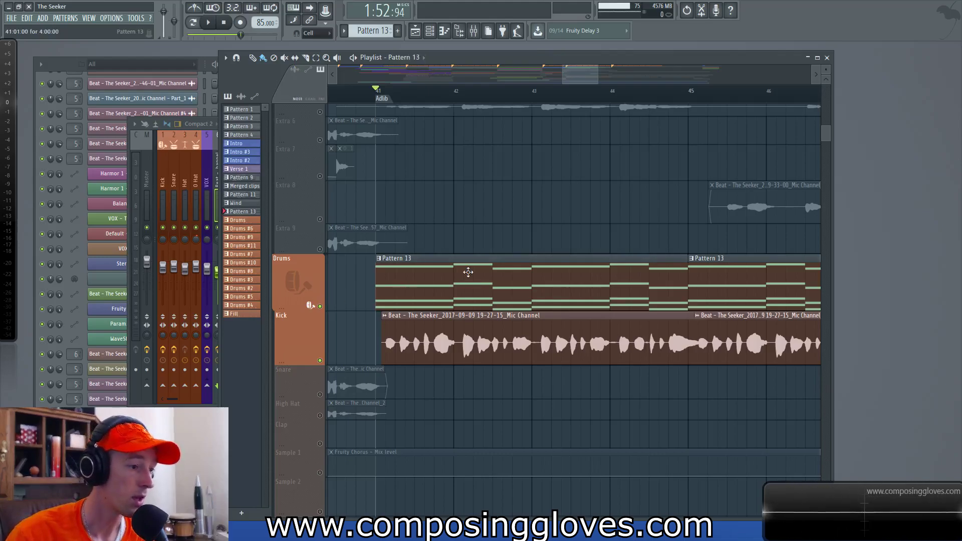
double_click(468, 272)
scroll(465, 226, down, 3)
scroll(454, 224, left, 2)
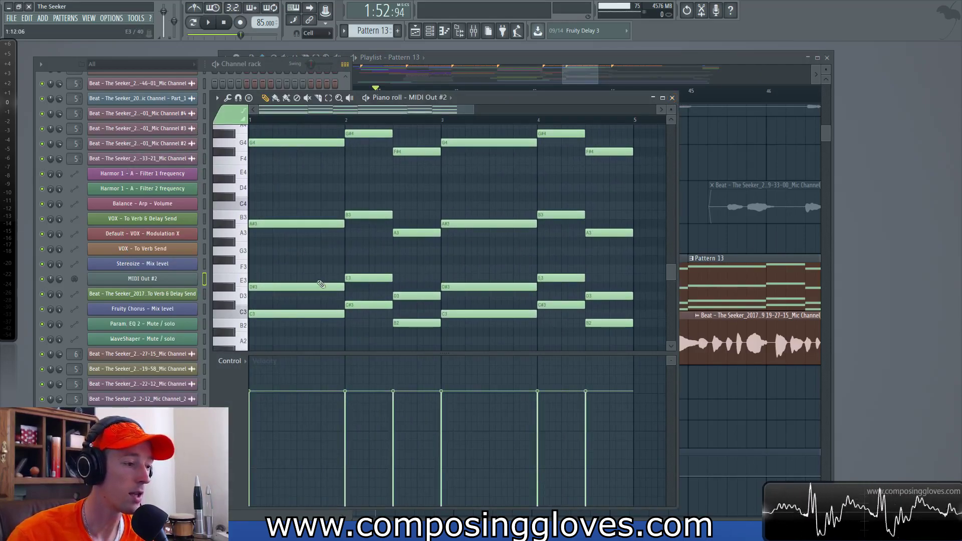
Select all the MIDI Out #2 chord notes to examine them, clear the selection and close the piano roll
scroll(322, 285, down, 5)
key(ctrl+a)
scroll(274, 326, up, 15)
scroll(259, 276, down, 5)
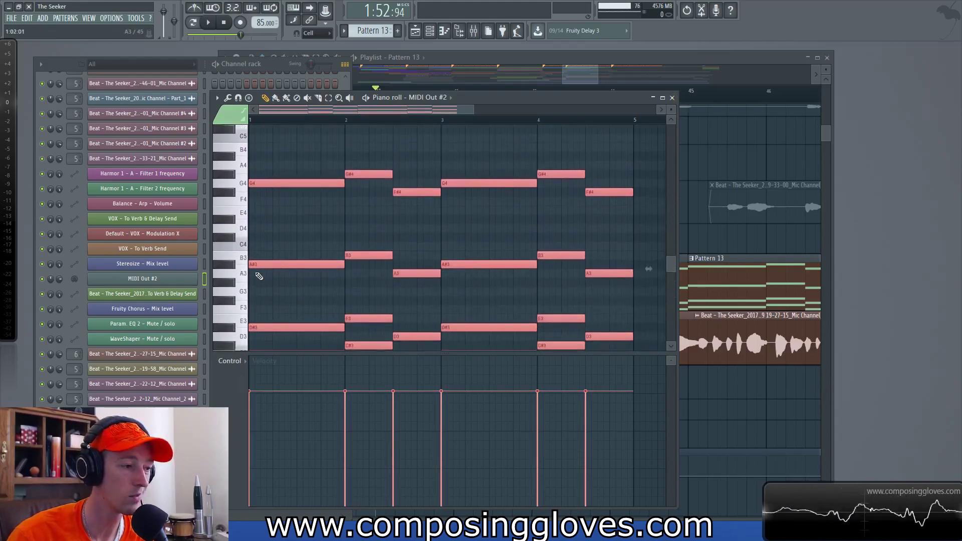
drag(296, 168, 597, 204)
click(459, 201)
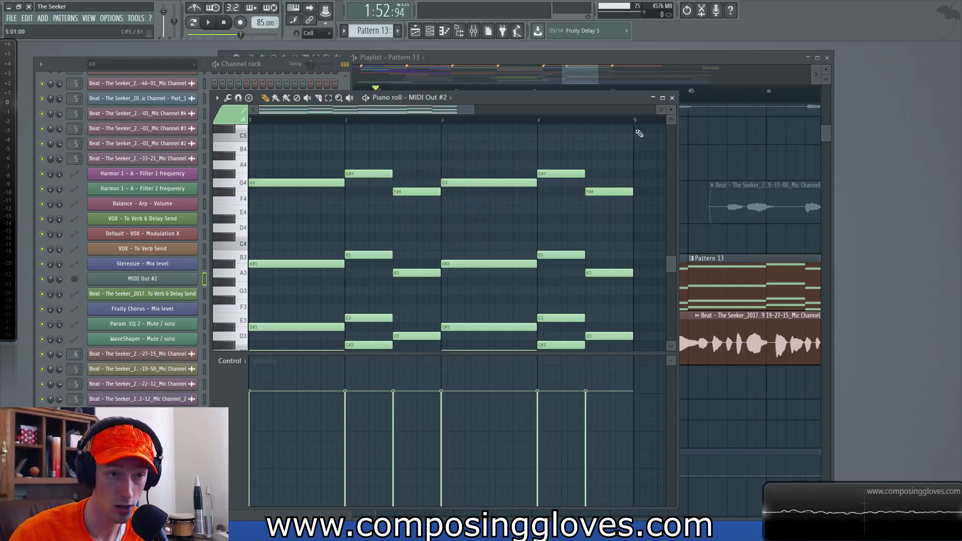
click(672, 98)
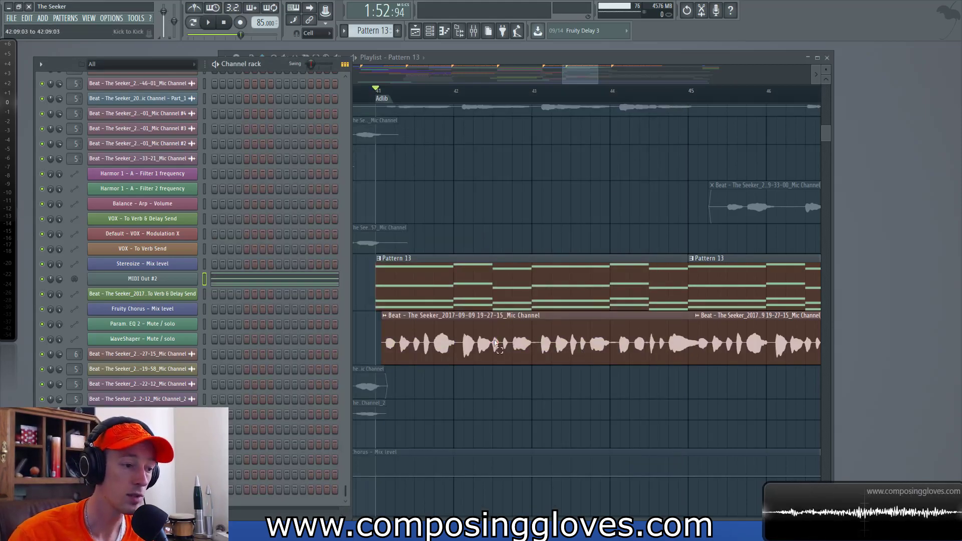
Show the channel rack and open the settings of the MIDI Out #2 channel
click(688, 334)
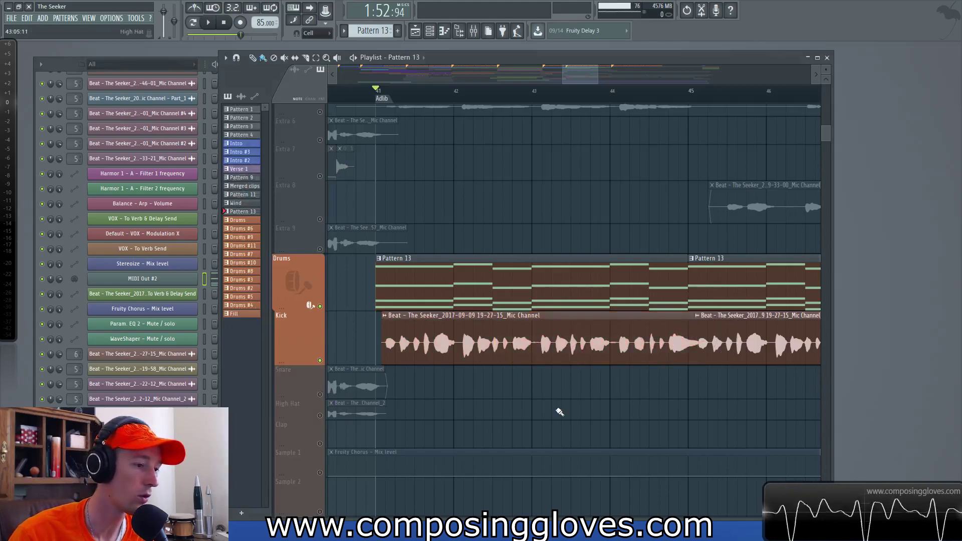
key(F6)
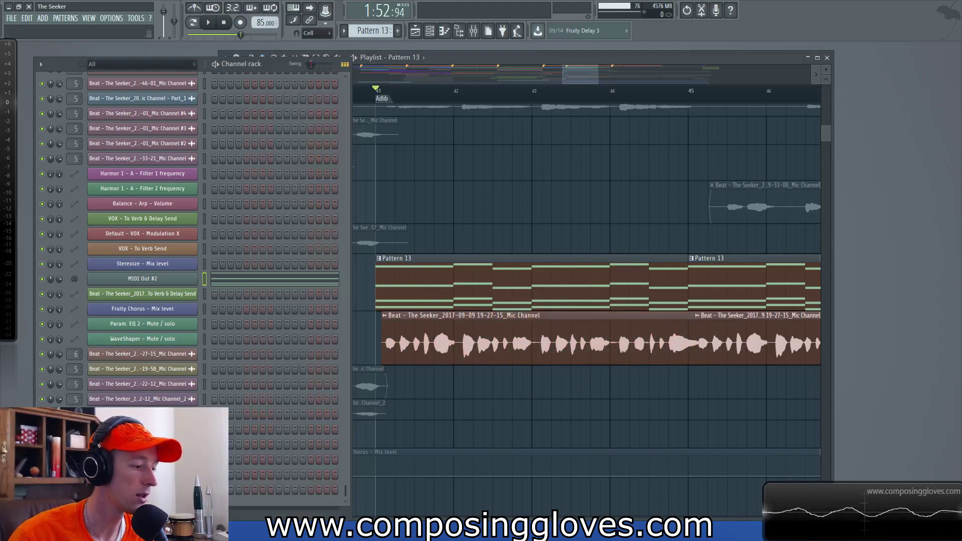
scroll(238, 254, up, 5)
scroll(278, 263, up, 5)
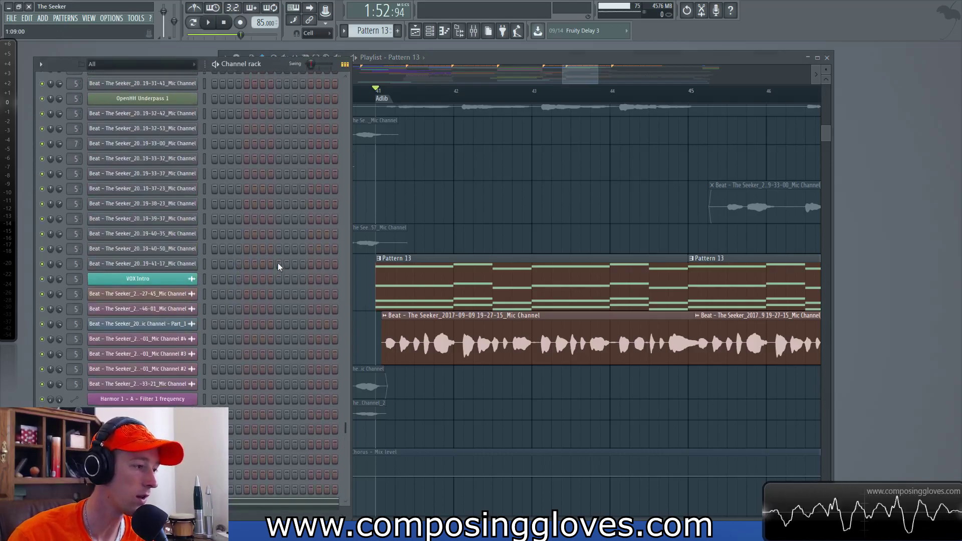
scroll(277, 262, down, 8)
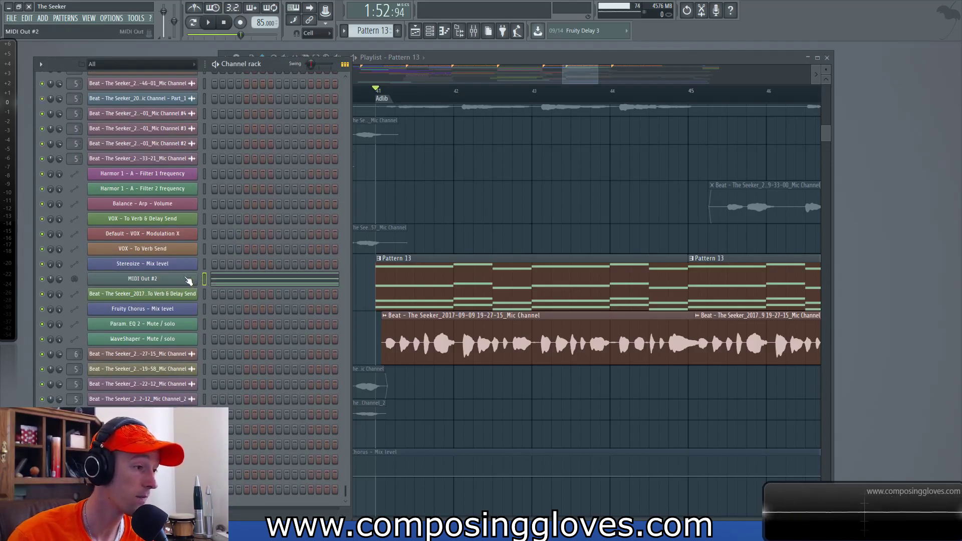
click(155, 281)
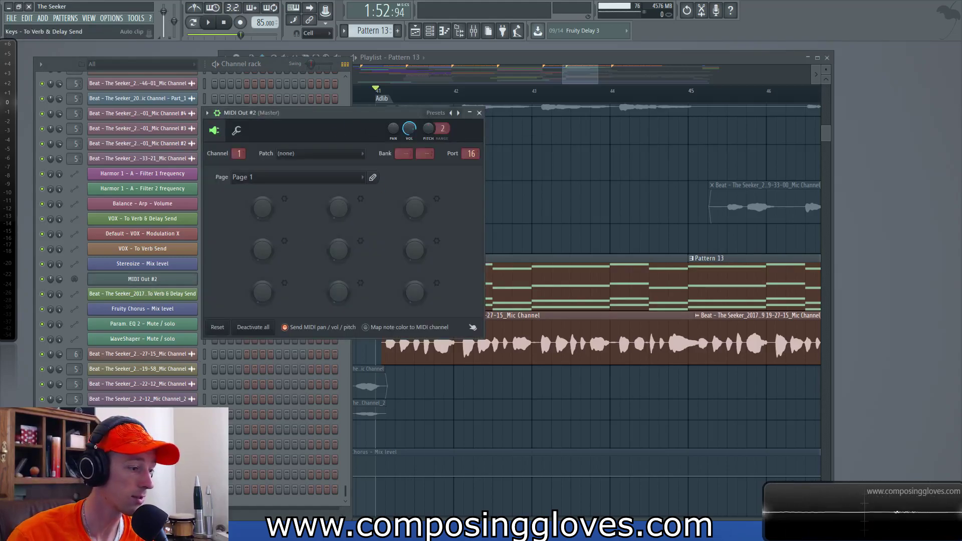
Look up MIDI Out among the available channel generators without adding one, and close the MIDI Out #2 settings
click(98, 501)
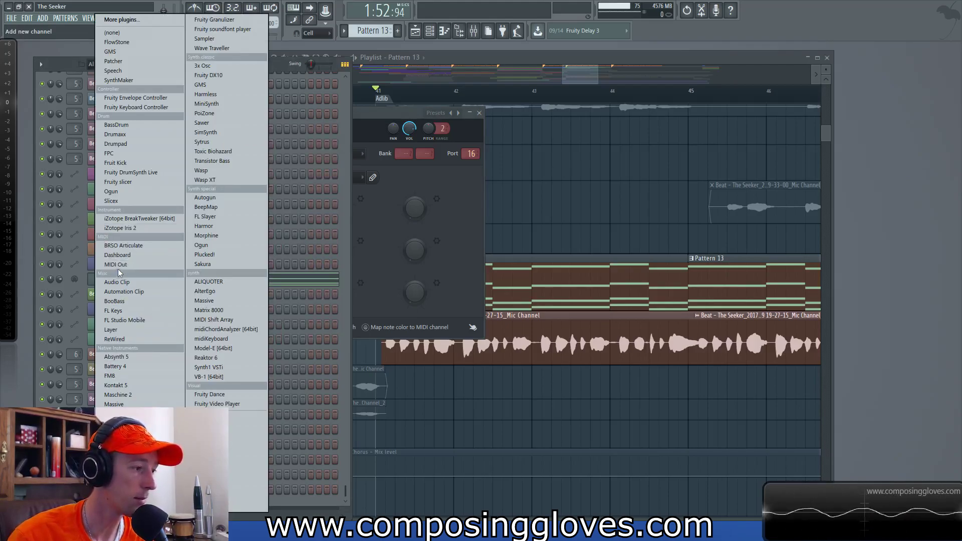
click(373, 113)
drag(374, 114, 398, 114)
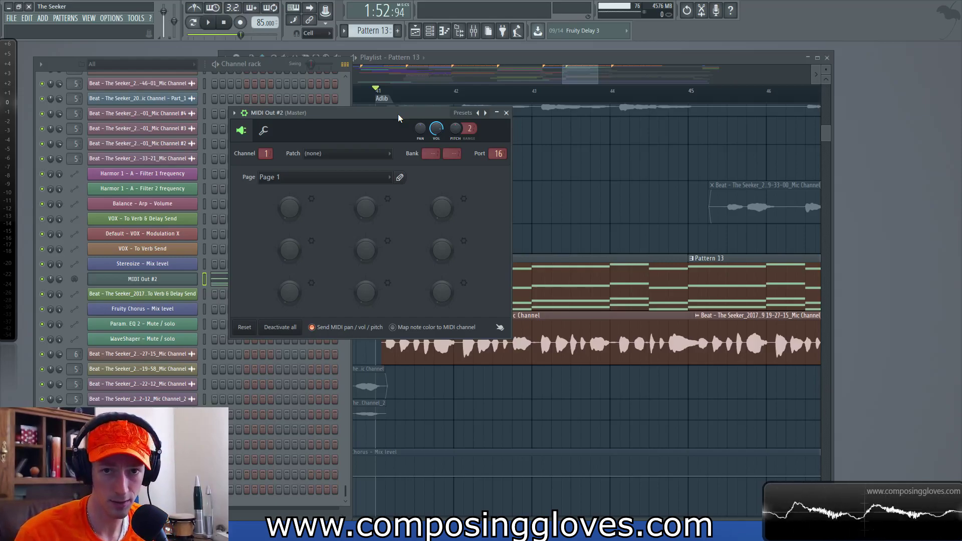
drag(374, 115, 364, 235)
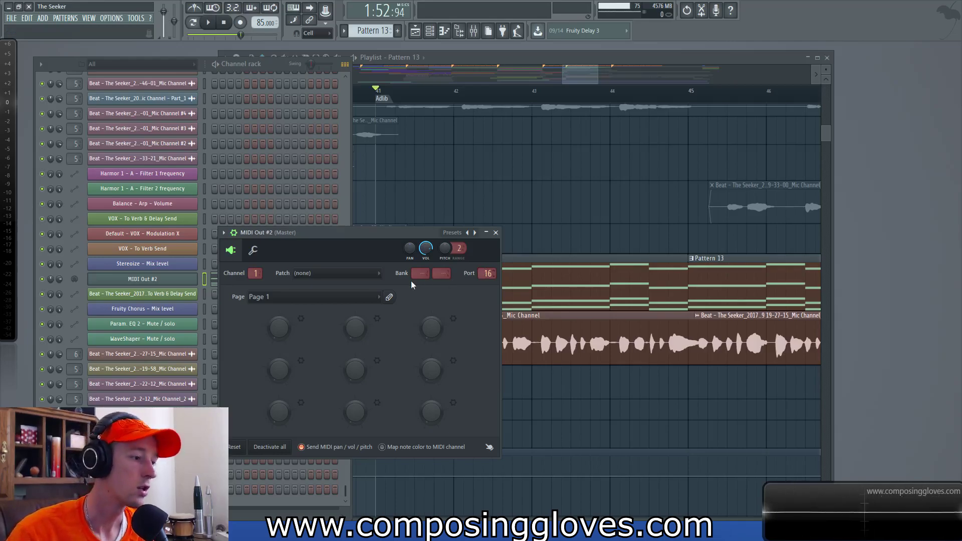
click(496, 233)
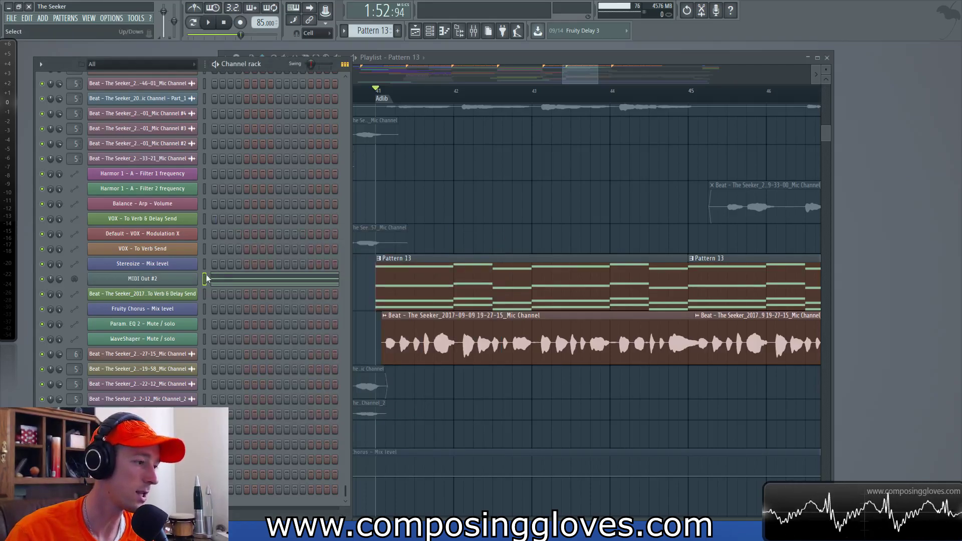
Show the mixer and examine the iZotope VocalSynth plugin on track 6, moving its window clear of the plugin slots
click(473, 31)
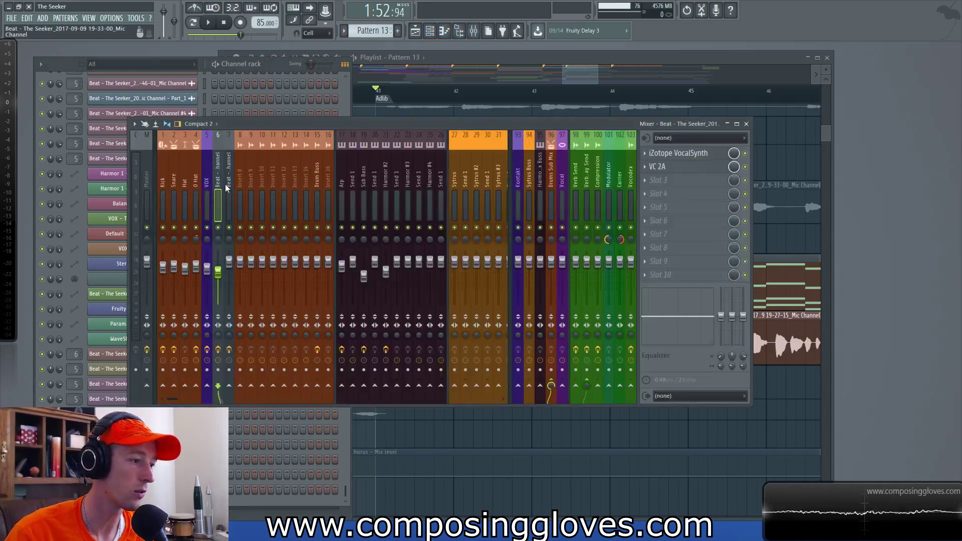
click(719, 153)
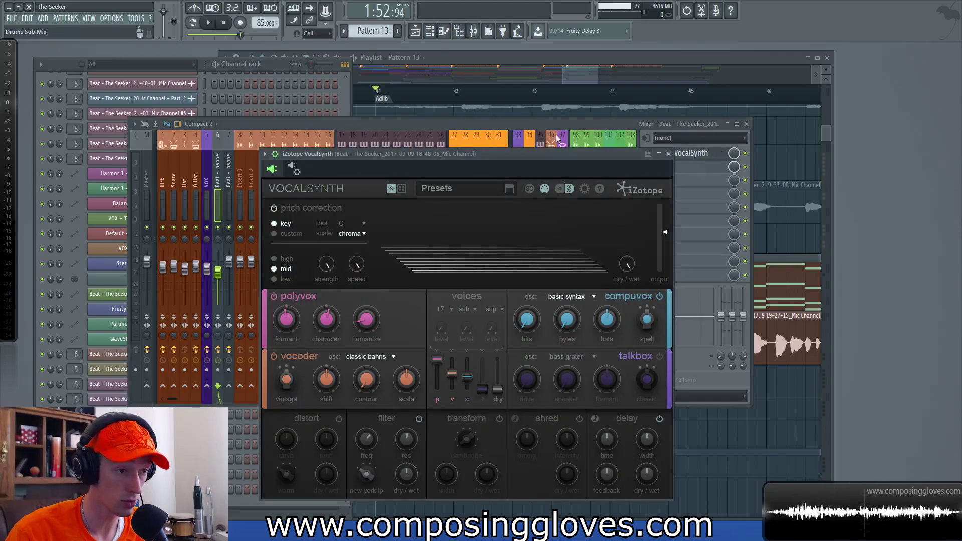
drag(569, 149, 579, 116)
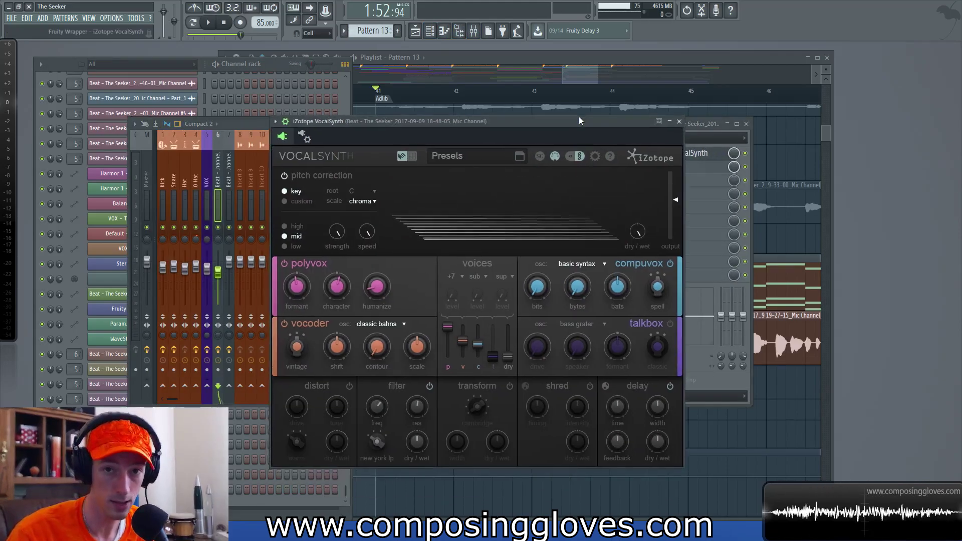
click(303, 136)
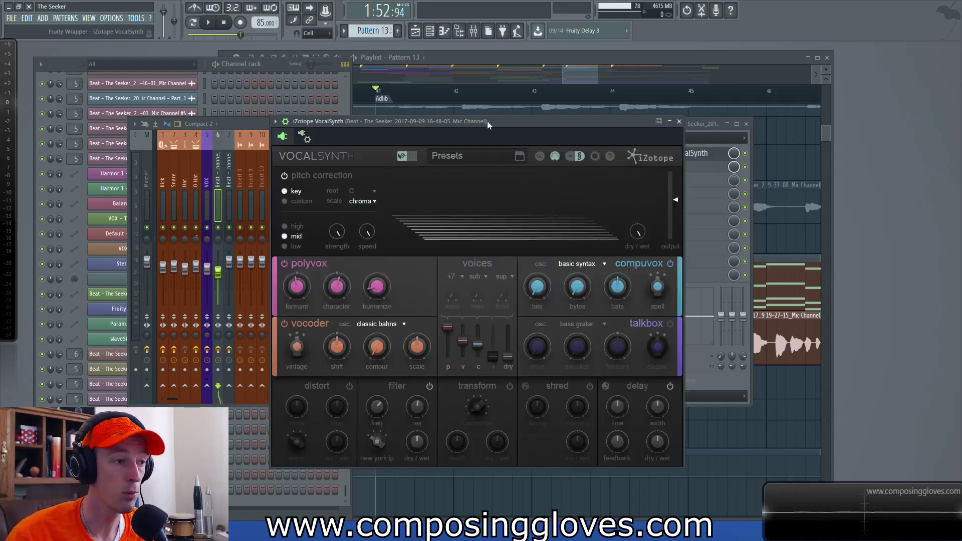
drag(486, 121, 471, 113)
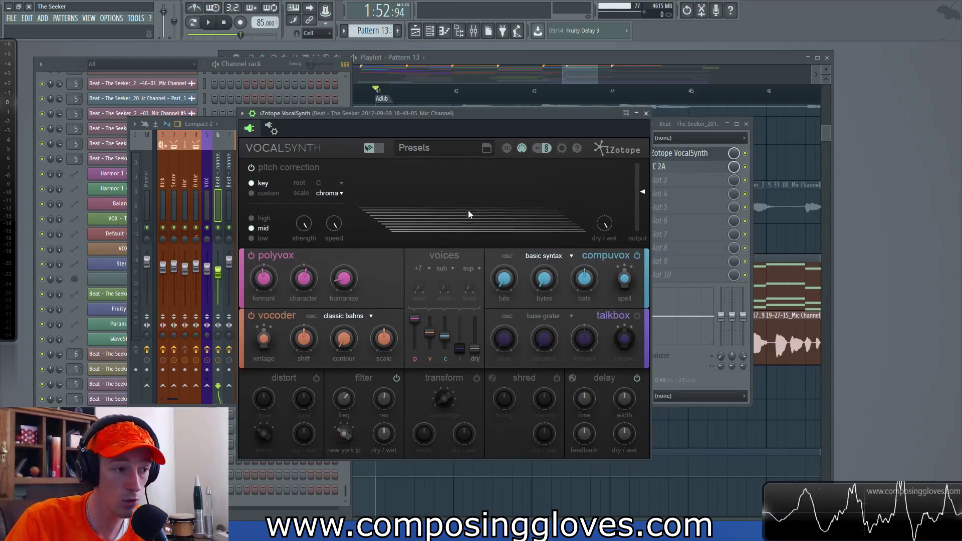
In the playlist, select the first Pattern 13 and vocal clips together, select Pattern 13 alone, and clear the selection
click(603, 61)
drag(442, 337, 468, 277)
click(474, 281)
click(535, 287)
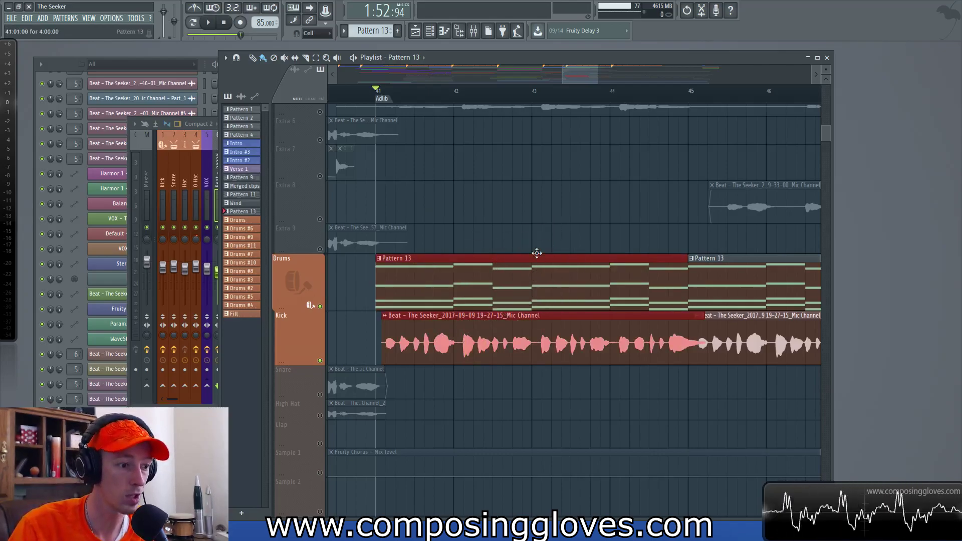
drag(526, 221, 541, 145)
drag(531, 181, 531, 311)
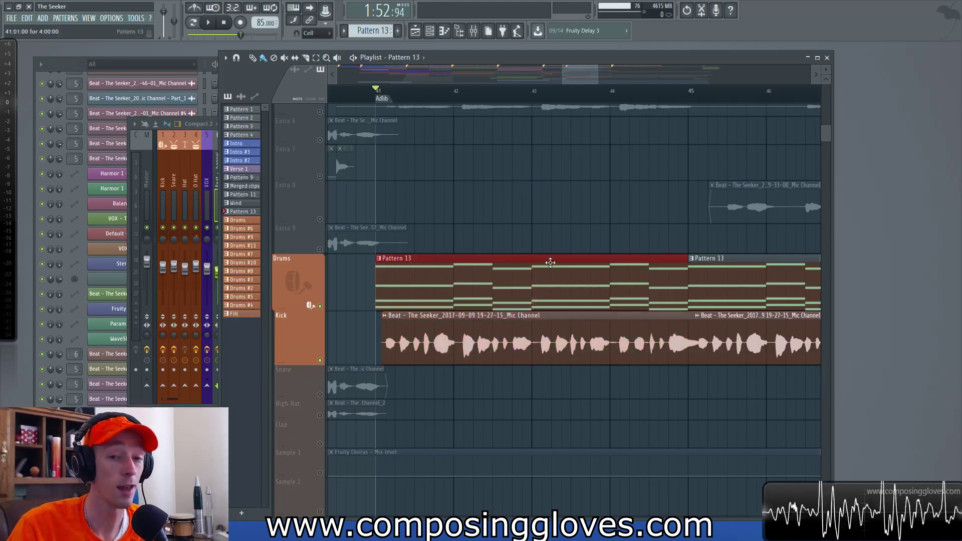
click(565, 171)
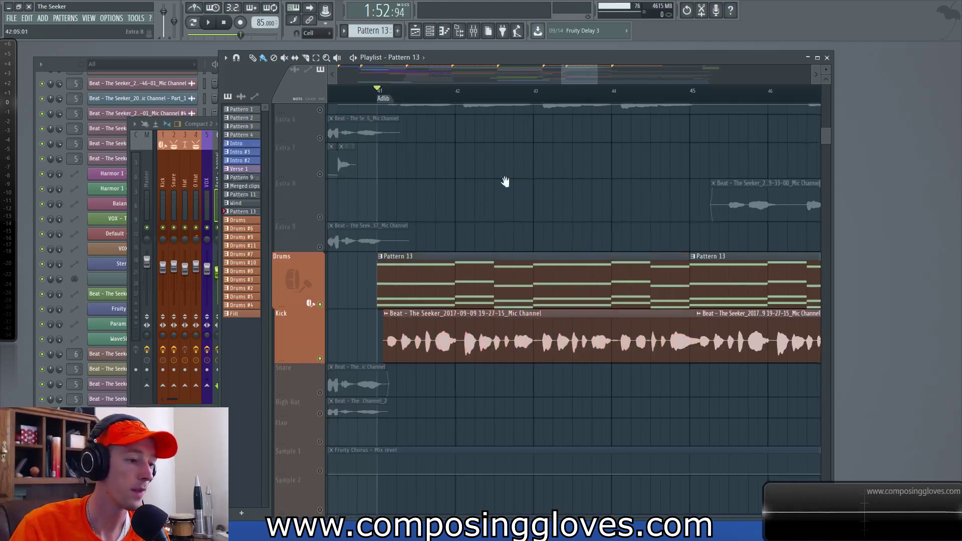
Select the first Pattern 13 clip together with the vocal clip below it, and after that the vocal clip alone
scroll(486, 204, down, 2)
scroll(522, 189, up, 3)
scroll(528, 192, up, 1)
scroll(552, 185, down, 3)
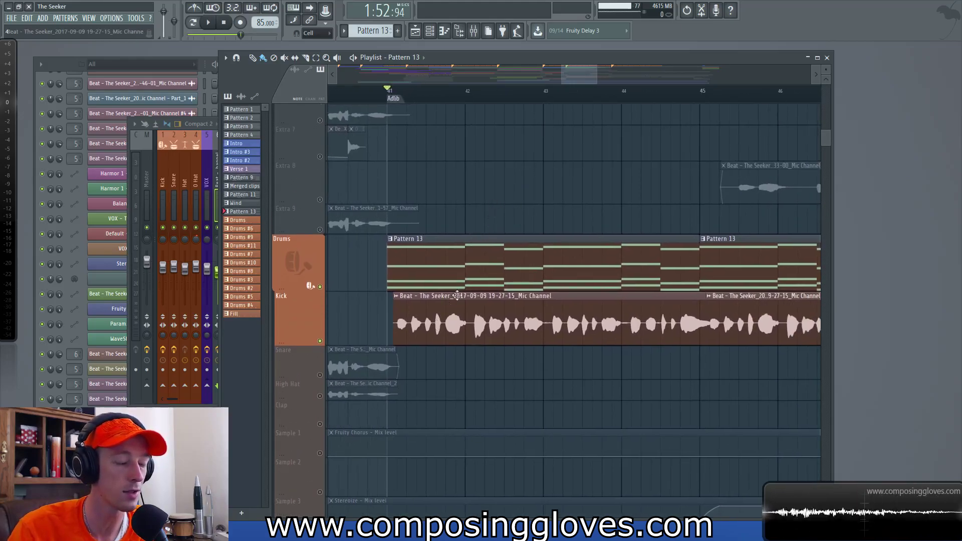
click(533, 284)
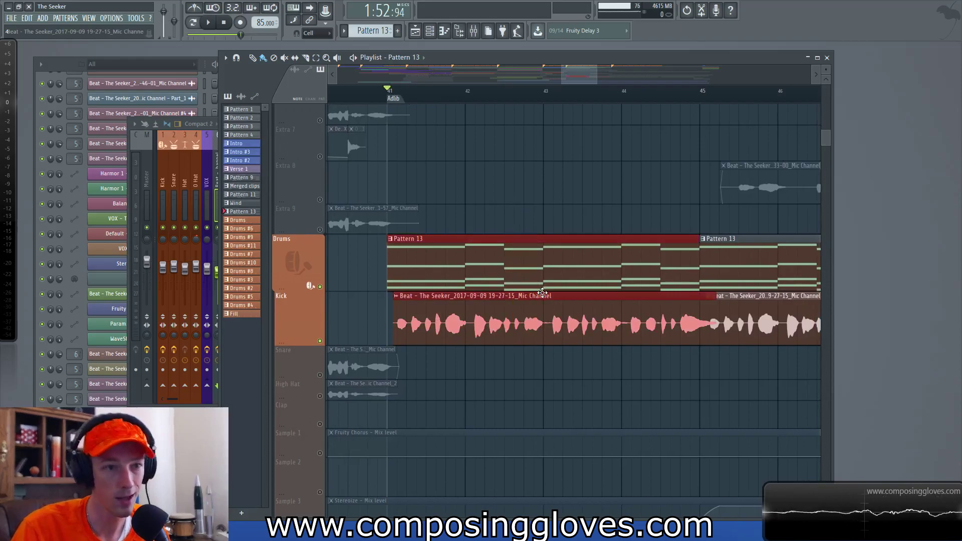
drag(395, 260, 558, 259)
drag(614, 298, 491, 342)
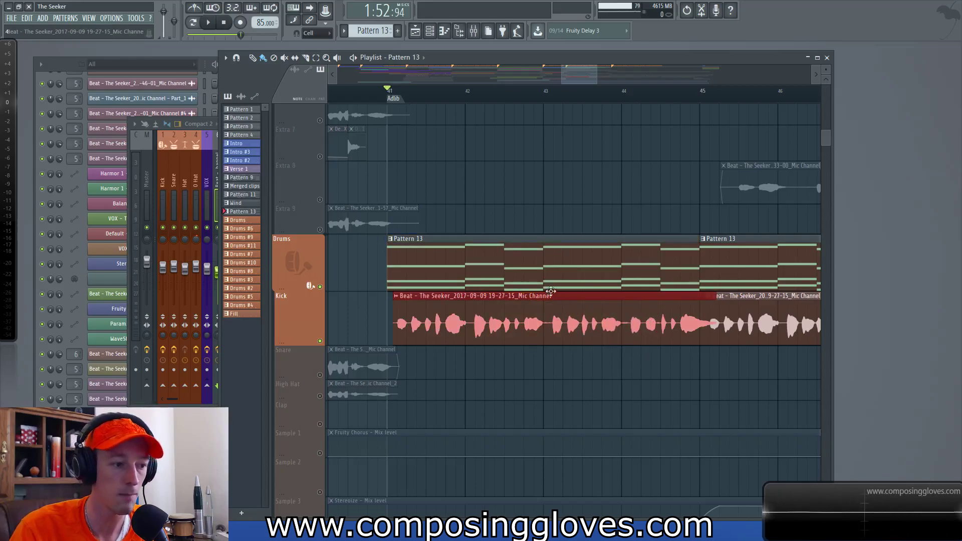
Alternate the selection between the first vocal clip and the first Pattern 13 clip, ending on the vocal clip
drag(395, 326, 528, 317)
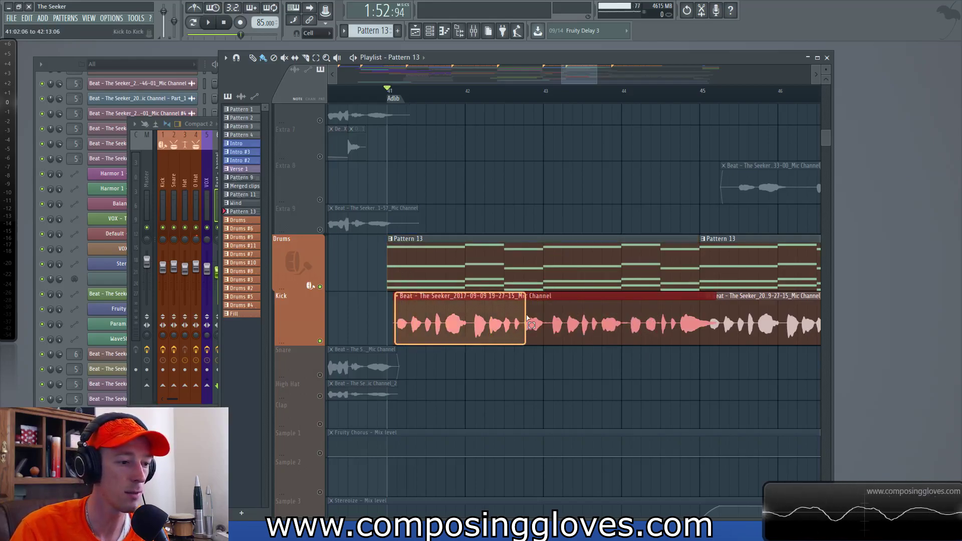
click(526, 314)
drag(399, 260, 604, 258)
click(580, 256)
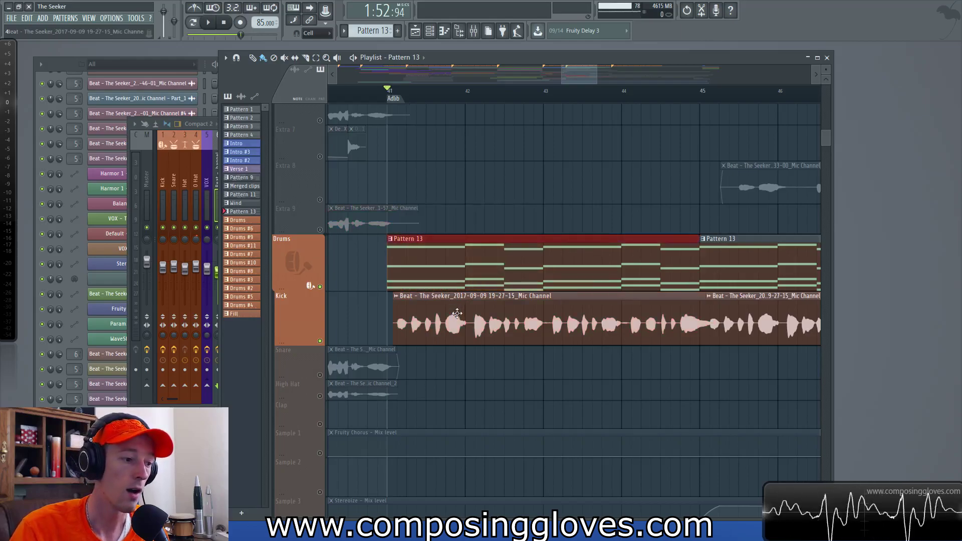
drag(414, 319, 550, 316)
click(516, 305)
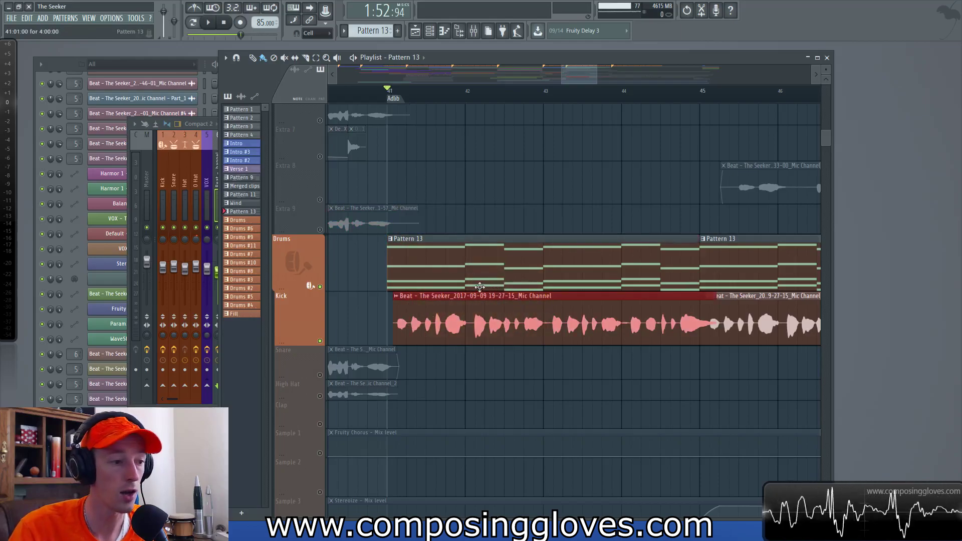
Select the first Pattern 13 clip around bars 42 and 43, and after it the vocal clip at the same position
drag(468, 271, 589, 272)
click(588, 272)
drag(473, 323, 554, 323)
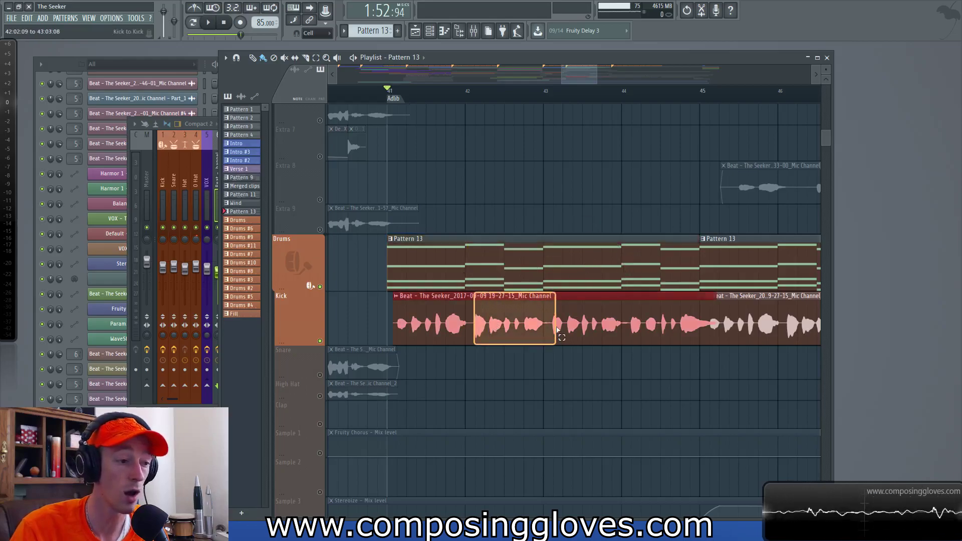
click(556, 327)
Zoom the playlist in around bar 42 and select both the Pattern 13 clip and the vocal clip below it
drag(433, 279, 552, 321)
scroll(427, 327, up, 5)
click(524, 321)
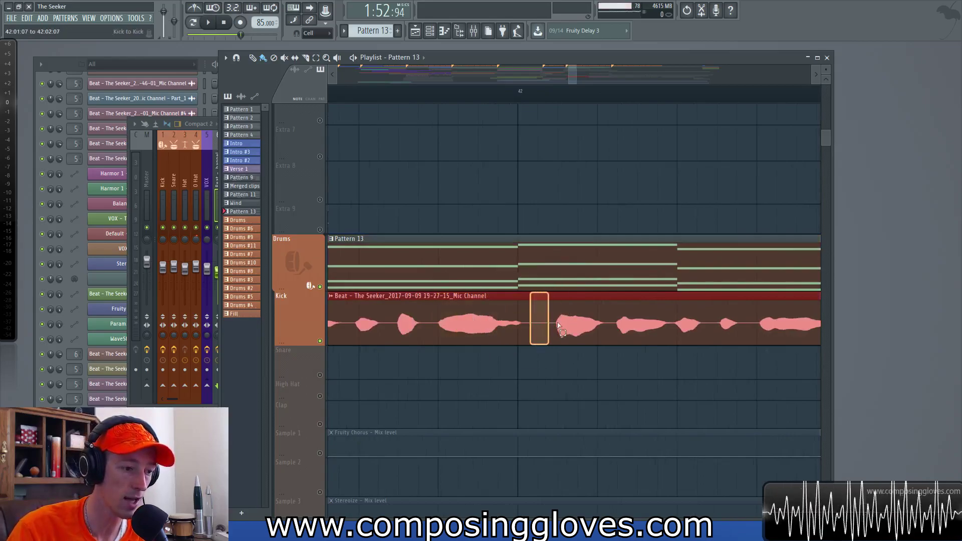
click(547, 281)
click(547, 281)
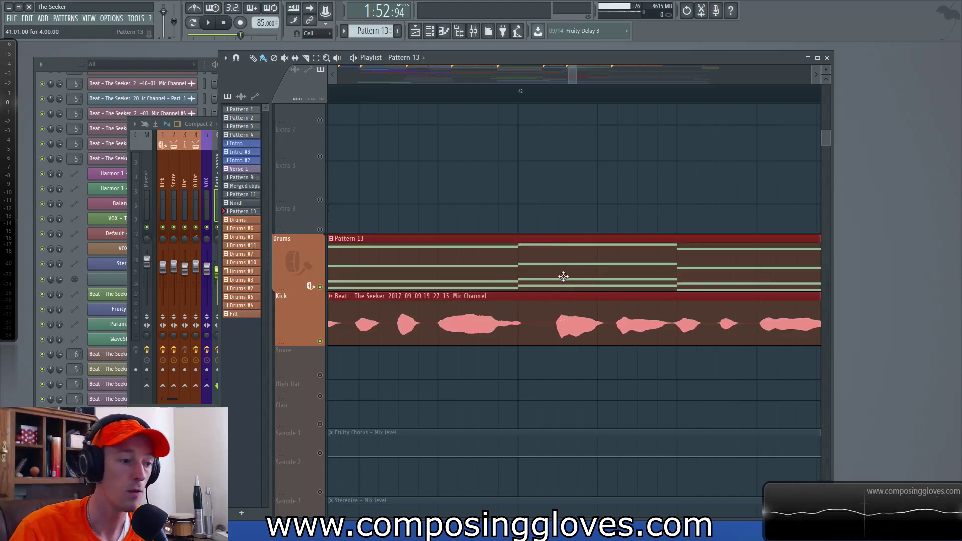
Reopen iZotope VocalSynth from mixer track 6 and place its window beside the track's plugin slots
click(216, 158)
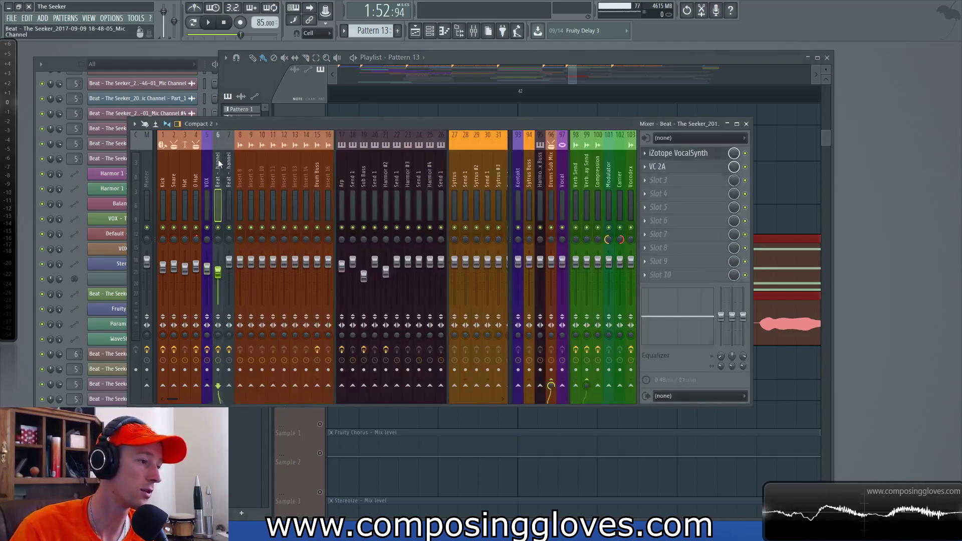
click(679, 153)
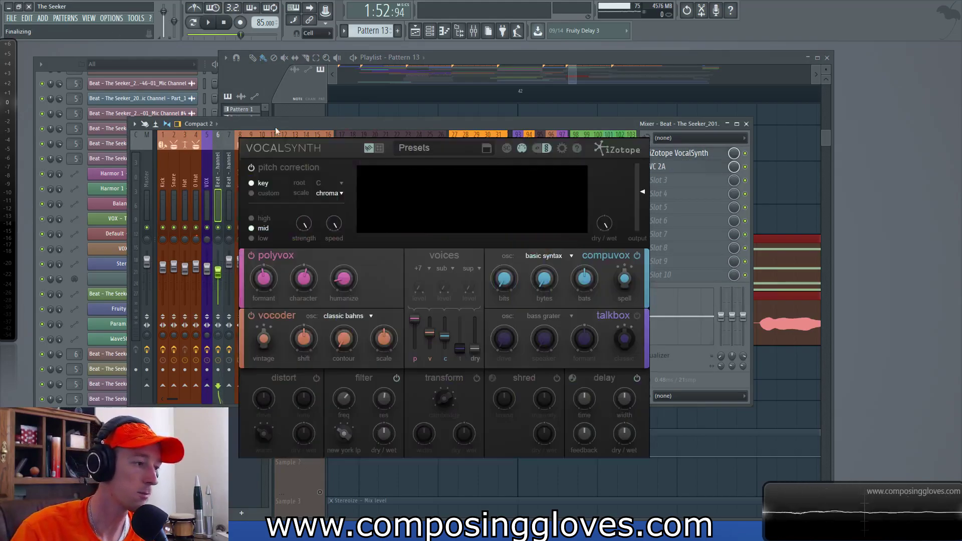
drag(492, 114, 462, 139)
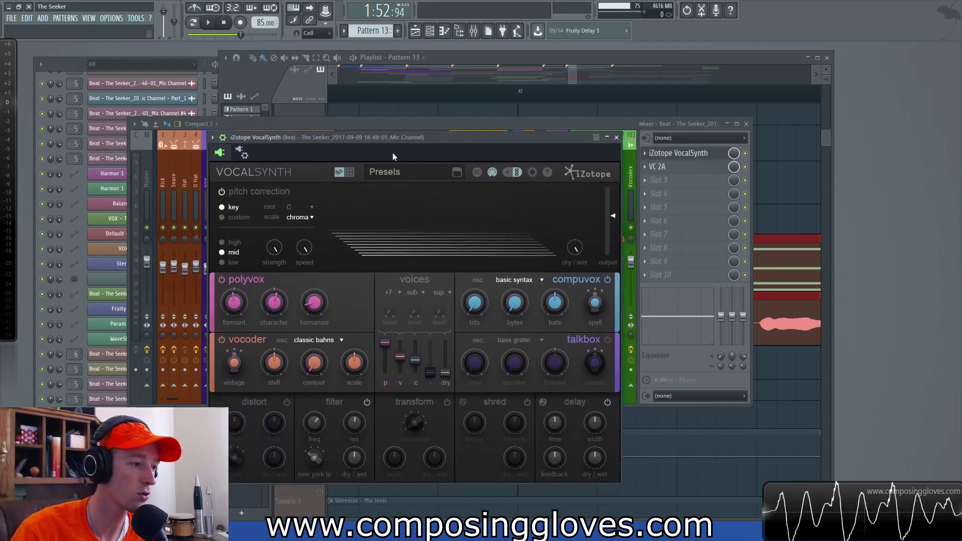
Check the MIDI input port in VocalSynth's wrapper settings, and return to the plugin's own interface
click(242, 152)
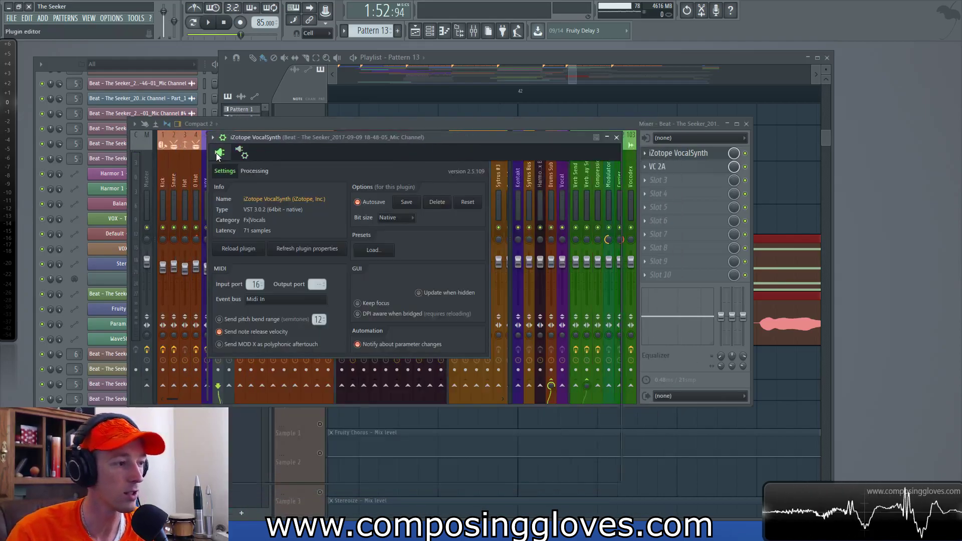
click(219, 153)
click(516, 173)
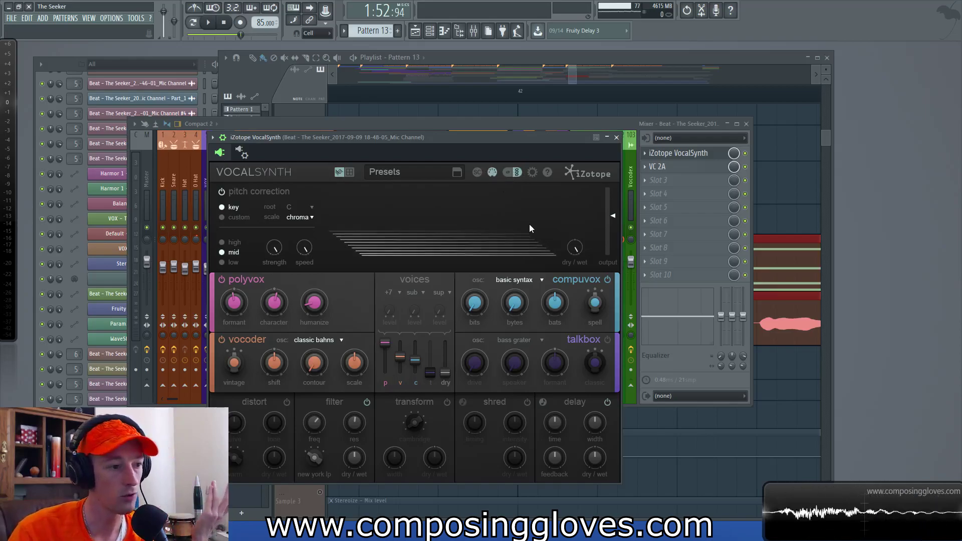
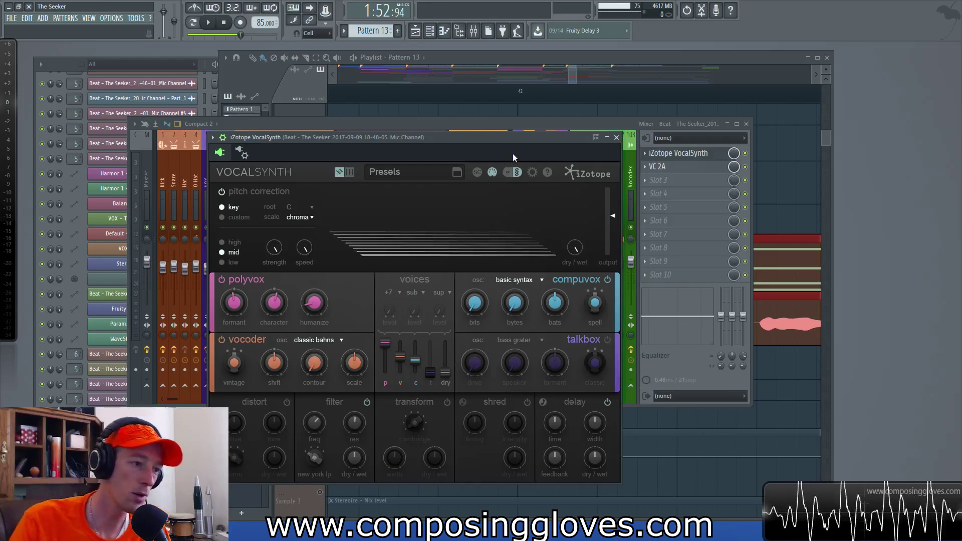
Arrange the VocalSynth window beside the Pattern 13 and vocal clips in the playlist, with their start at bar 41 in view
drag(505, 140, 336, 69)
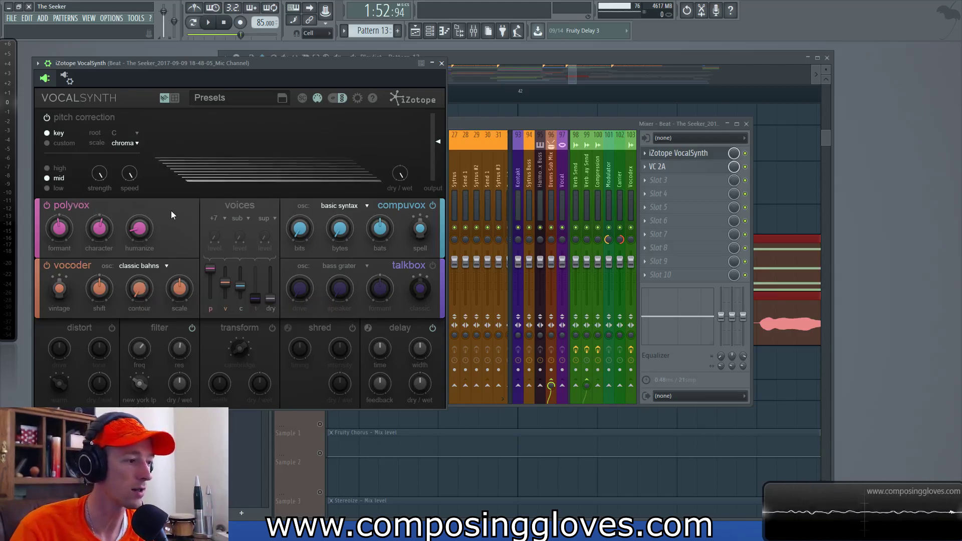
mouse_move(89, 216)
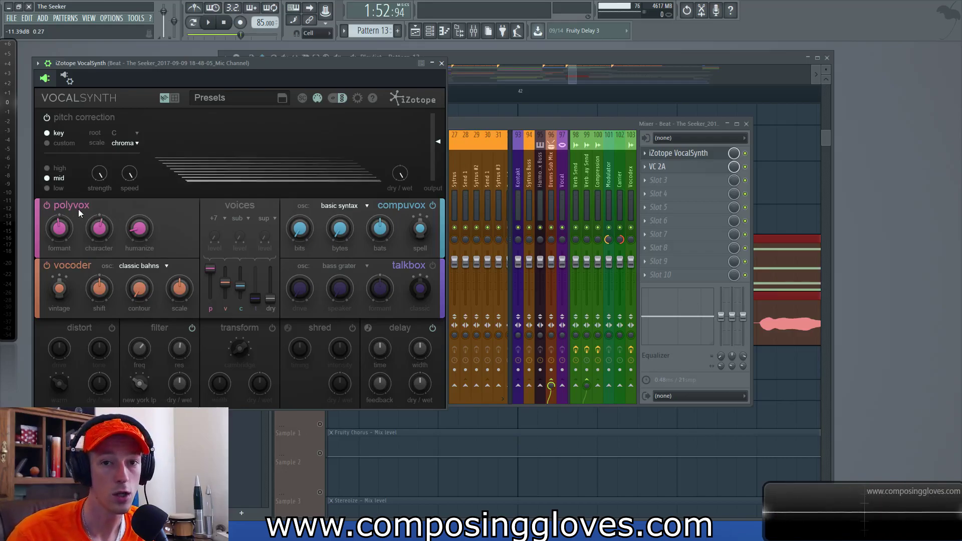
click(586, 59)
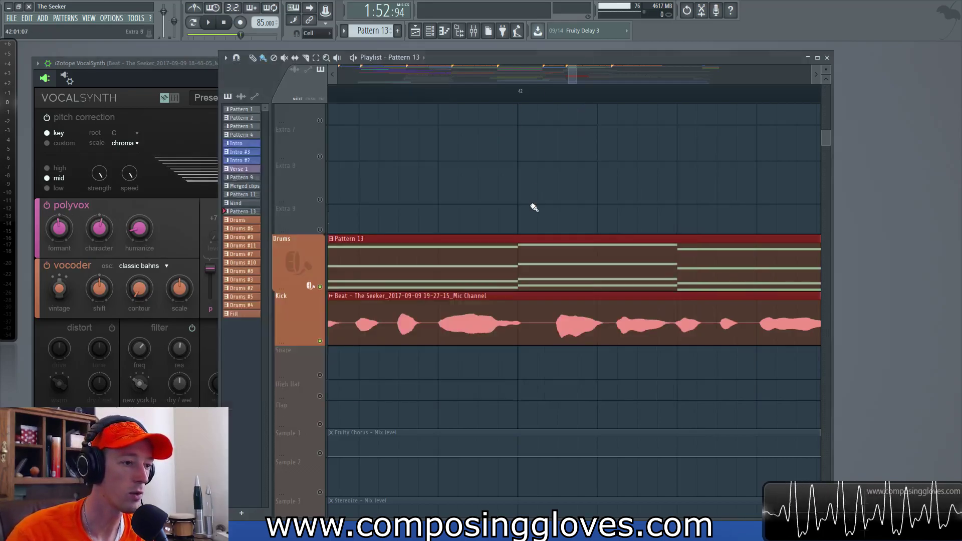
scroll(536, 193, down, 2)
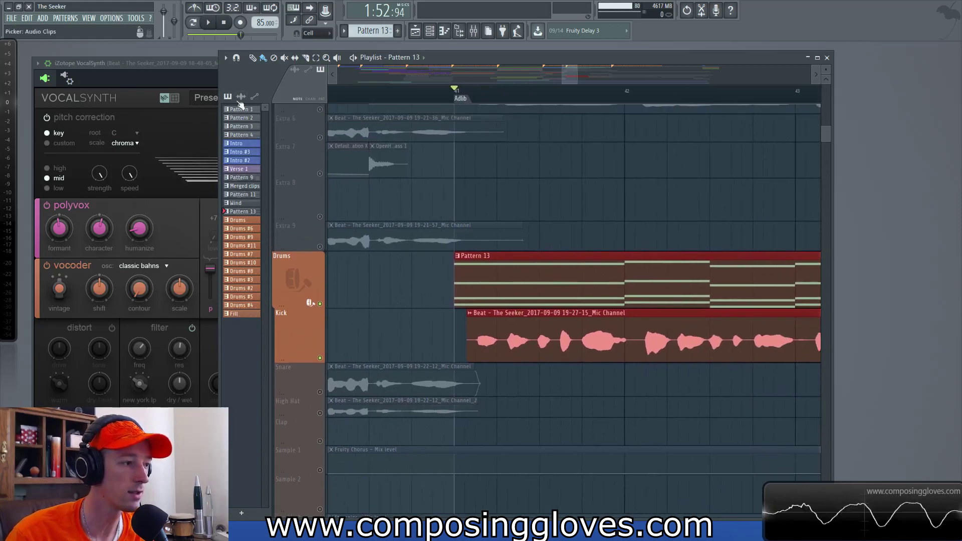
click(189, 71)
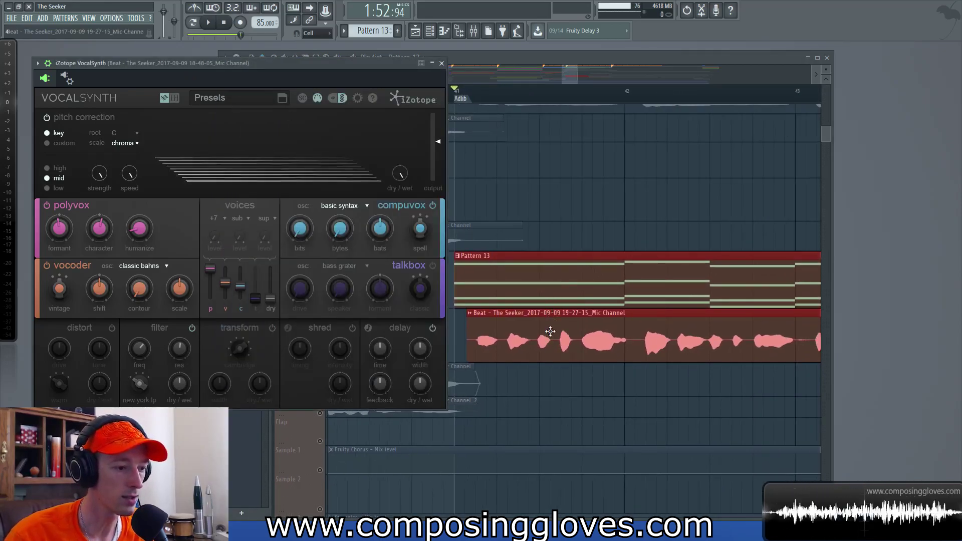
Play the Adlib section with VocalSynth's pitch correction off and again with it on to compare the sound
click(47, 119)
key(space)
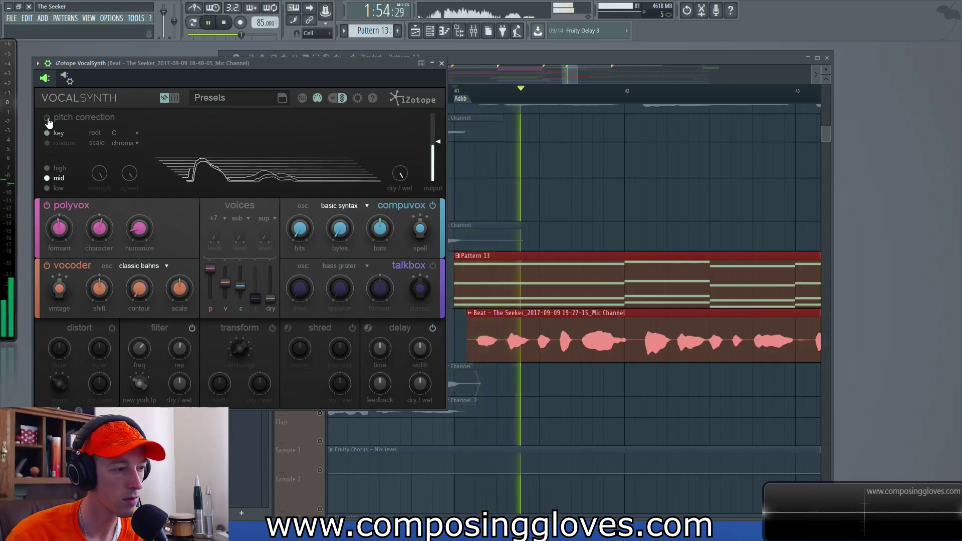
key(space)
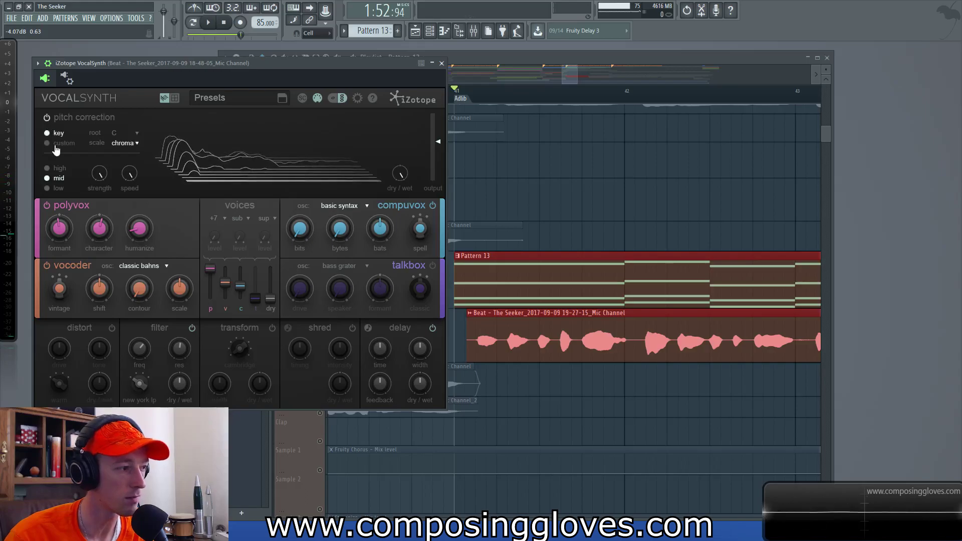
key(space)
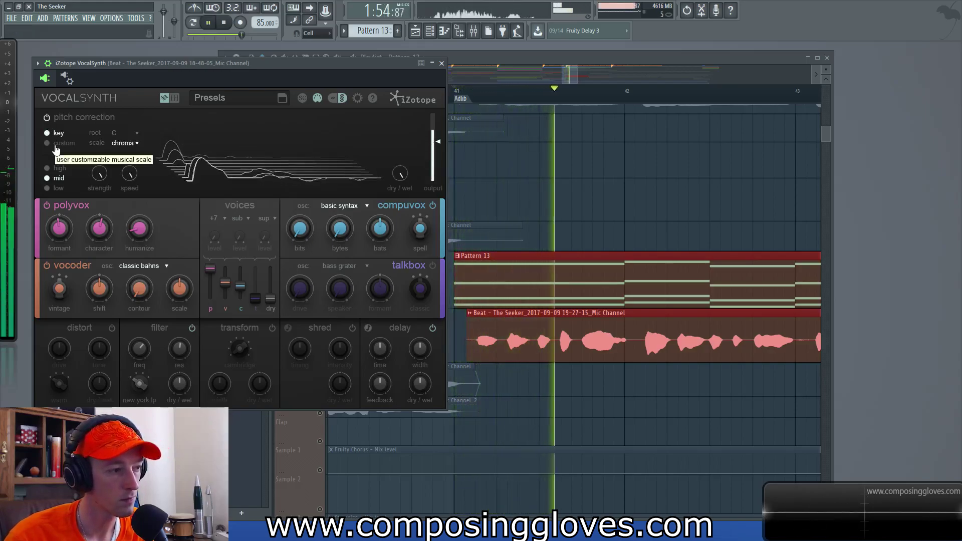
key(space)
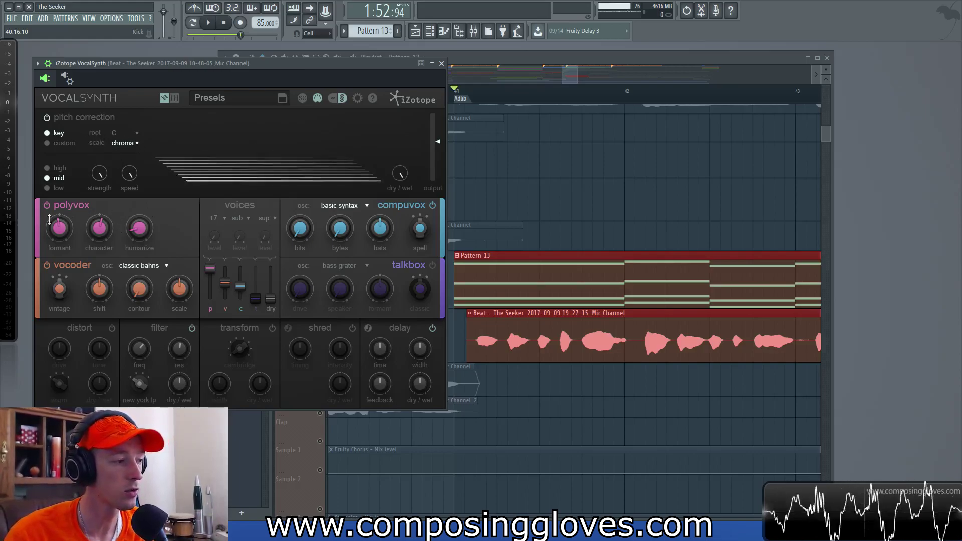
Turn off the vocoder and compuvox modules and play the Adlib section through polyvox alone
click(47, 266)
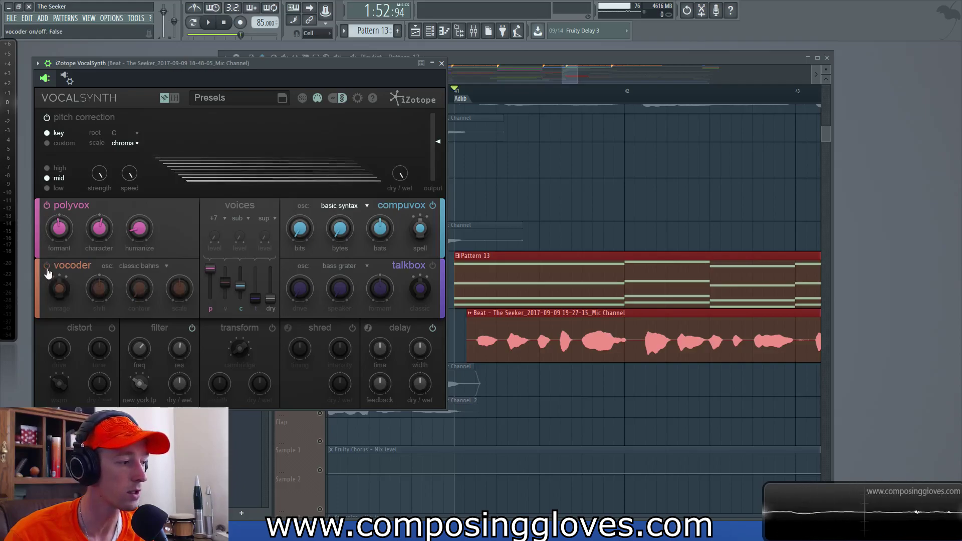
click(433, 205)
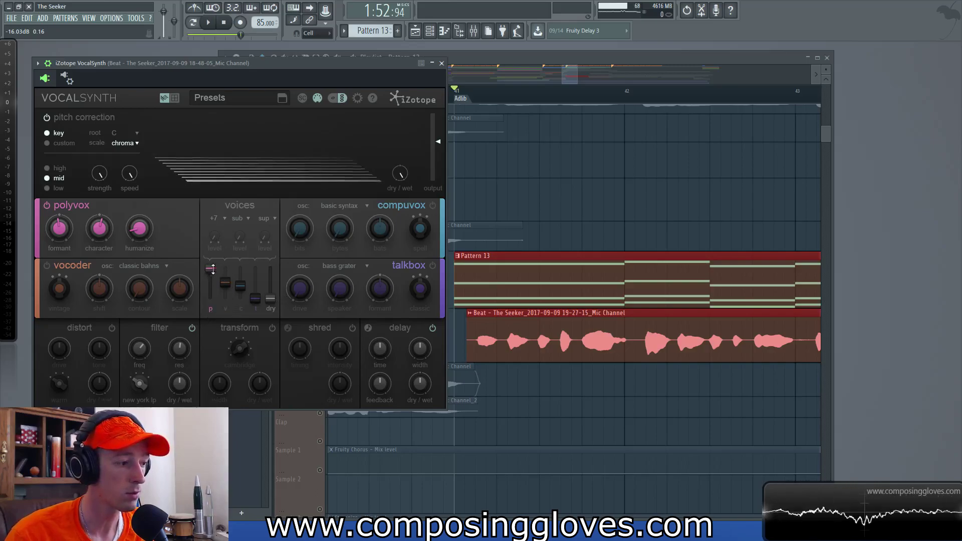
key(space)
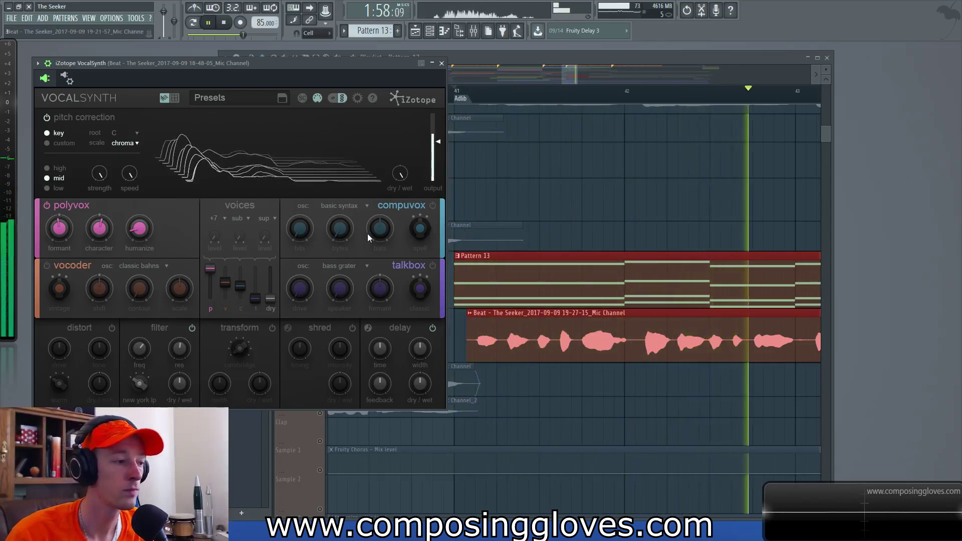
key(space)
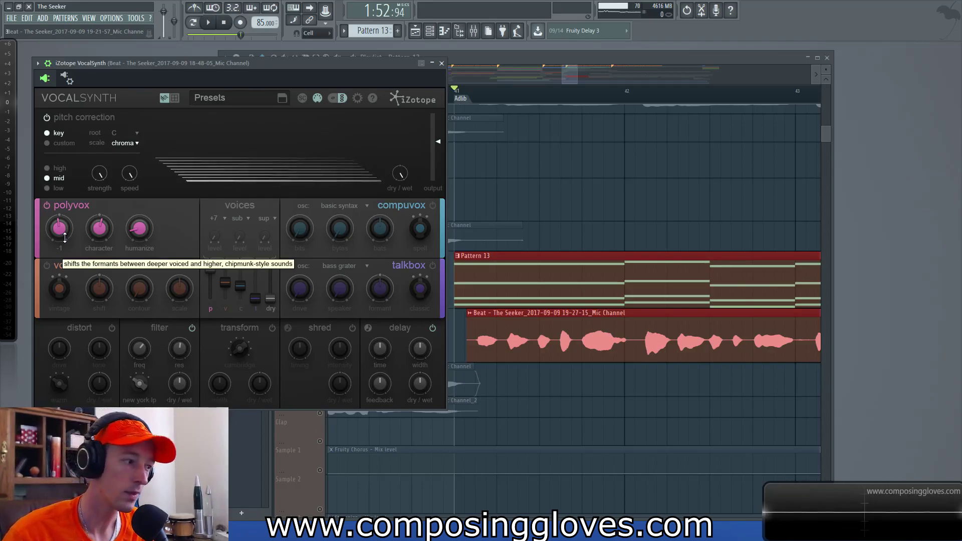
Turn off polyvox, enable the vocoder module, and play the Adlib section through the vocoder alone
click(47, 205)
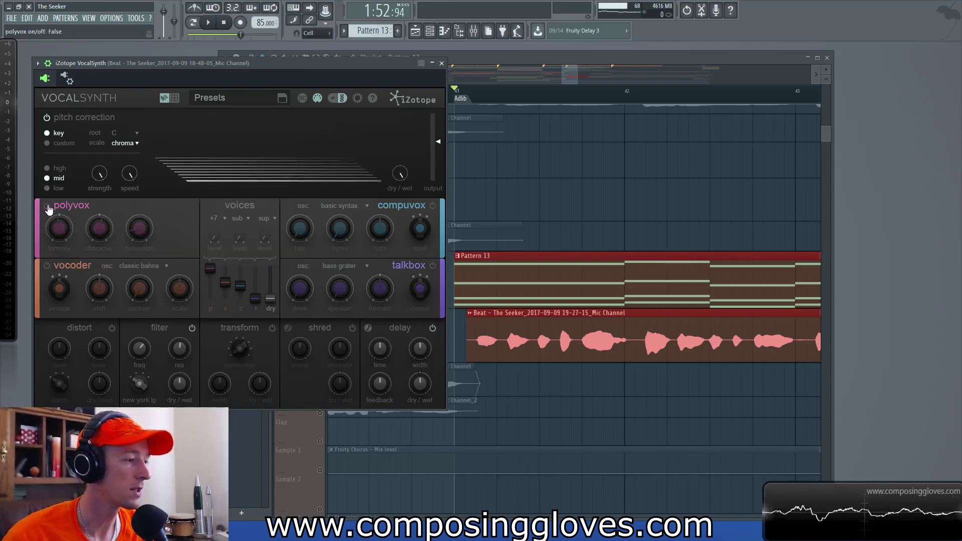
click(47, 266)
key(space)
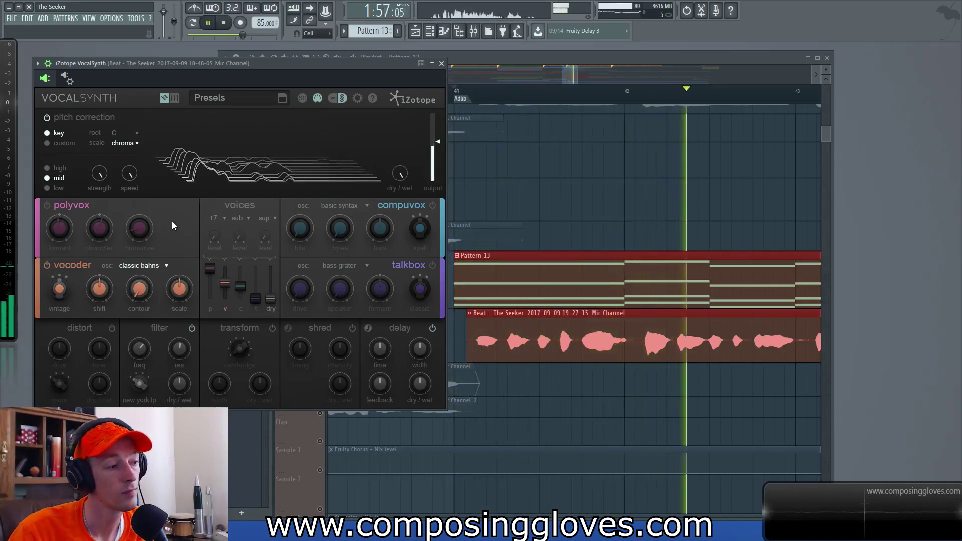
key(space)
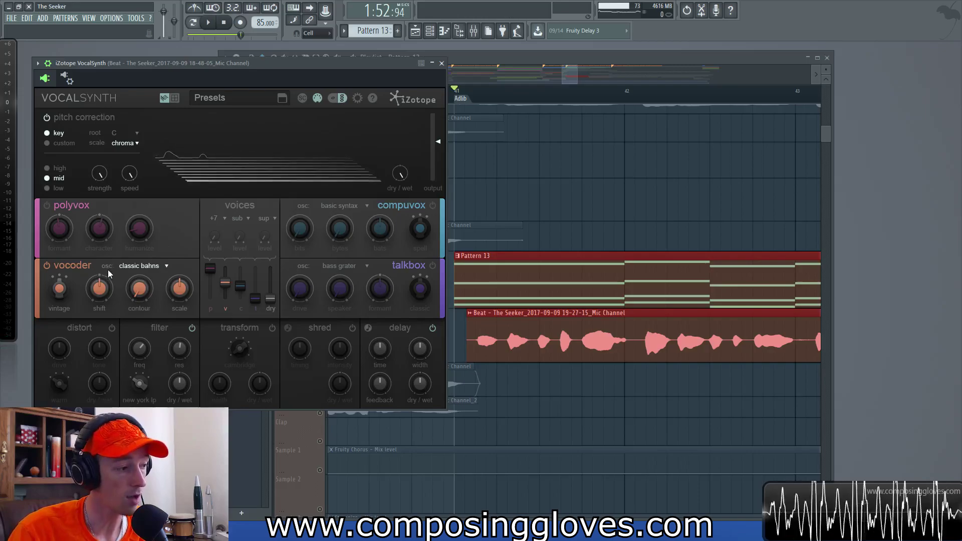
Audition the vocoder with the kitchen sink oscillator, and restore the classic bahns oscillator
click(159, 269)
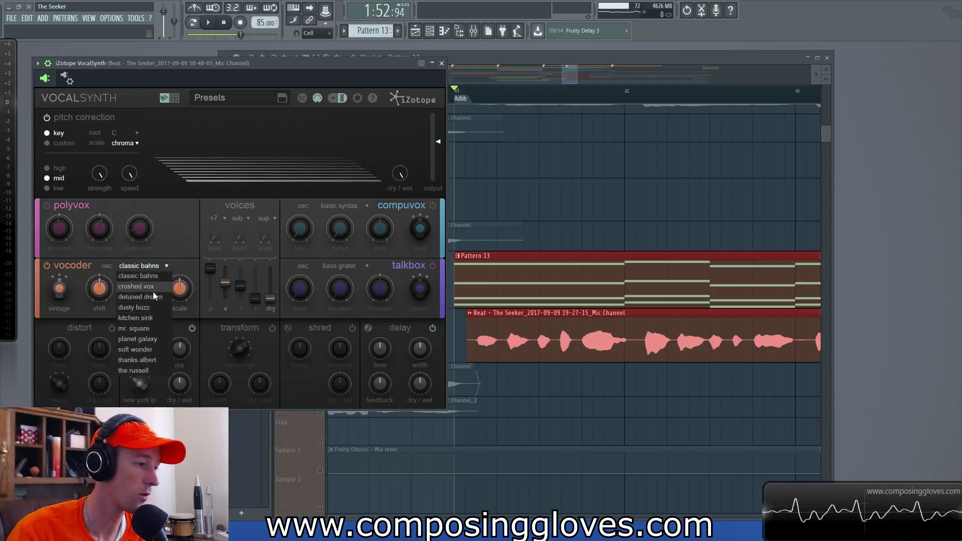
click(153, 318)
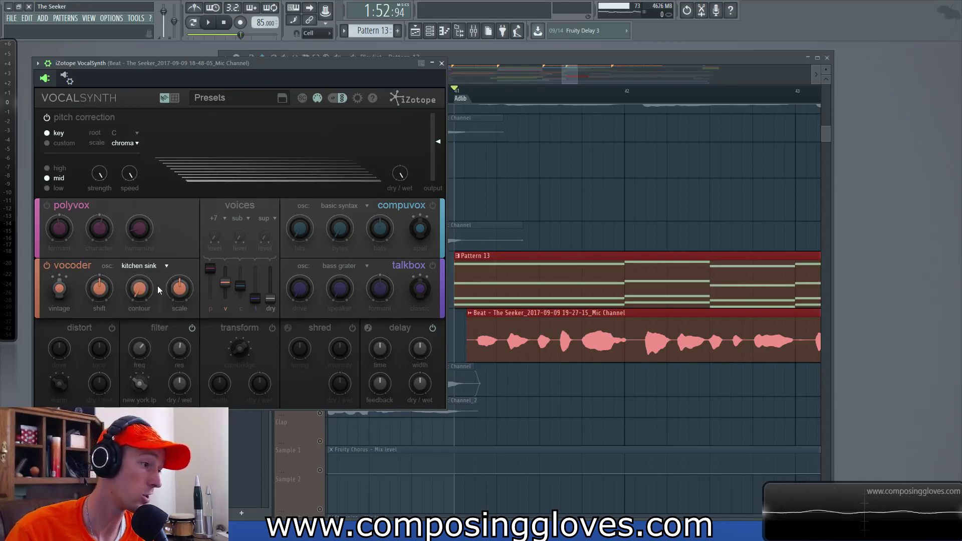
key(space)
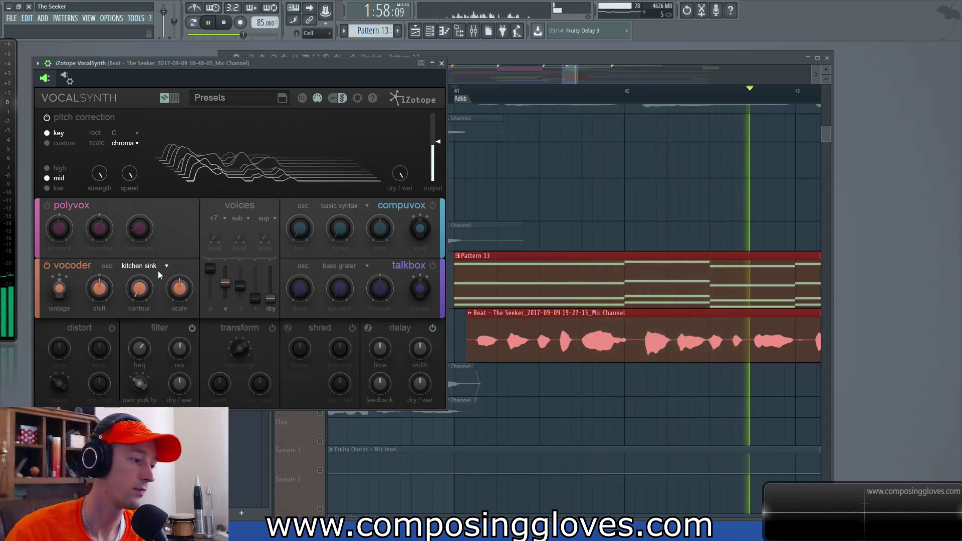
key(space)
click(158, 271)
click(153, 276)
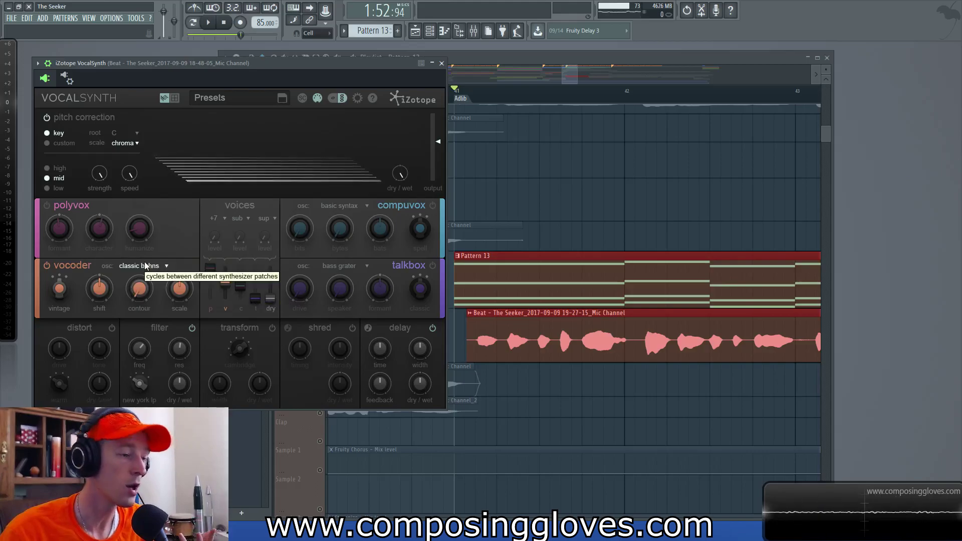
Enable polyvox alongside the vocoder and play the Adlib section with both modules
click(47, 205)
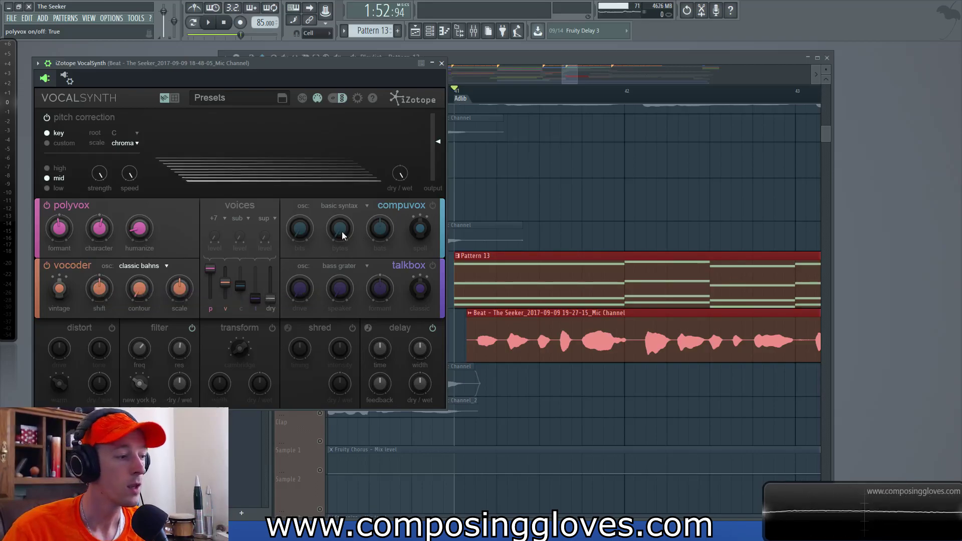
key(space)
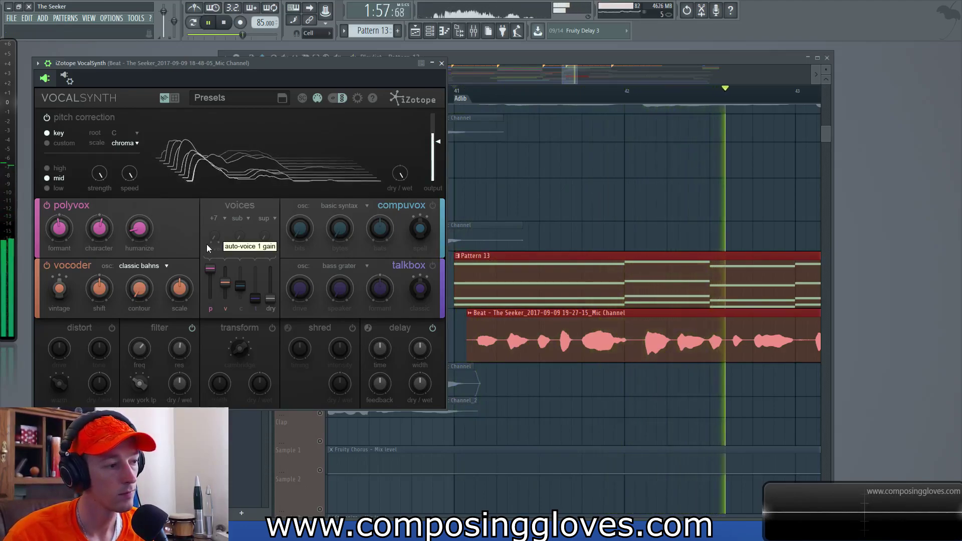
key(space)
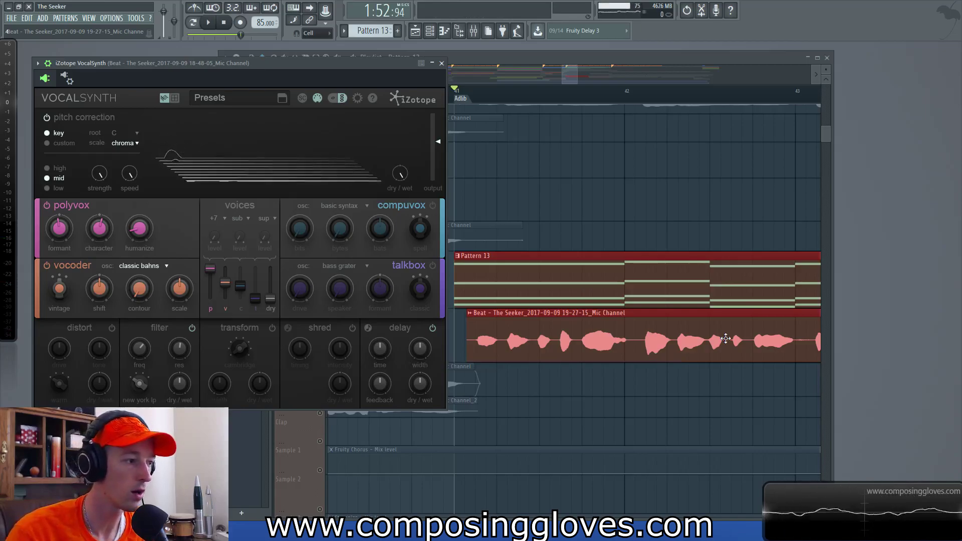
Turn off the vocoder and polyvox, enable compuvox, and play the Adlib section through compuvox alone
click(47, 265)
click(47, 206)
click(432, 206)
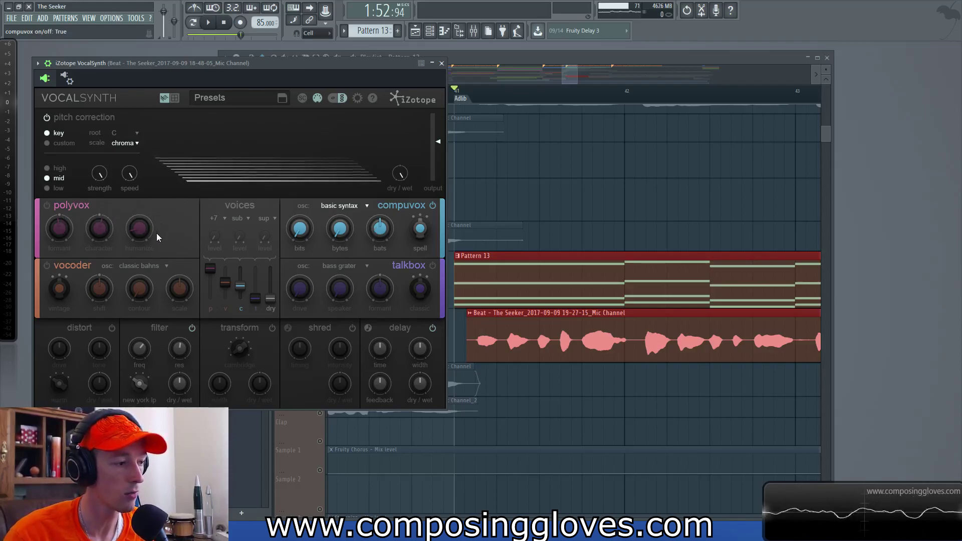
key(space)
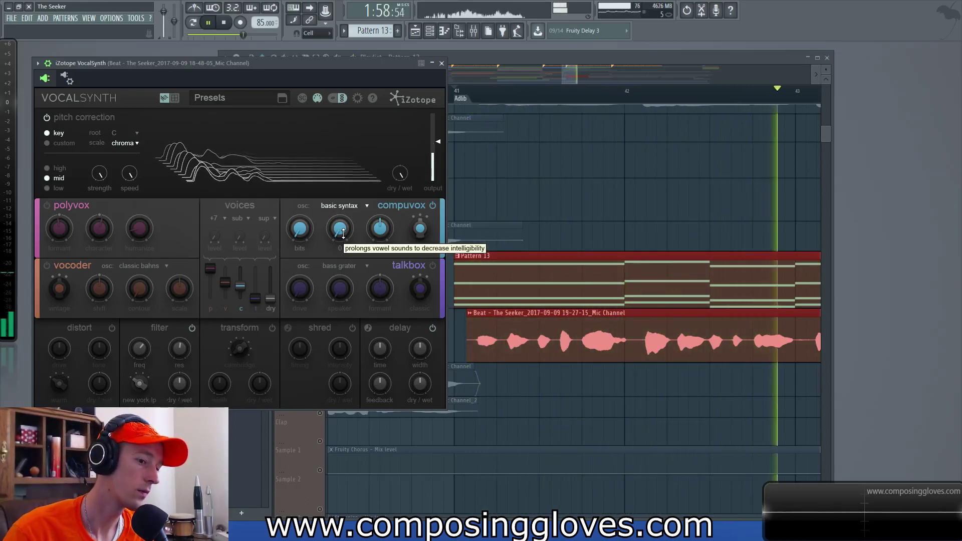
key(space)
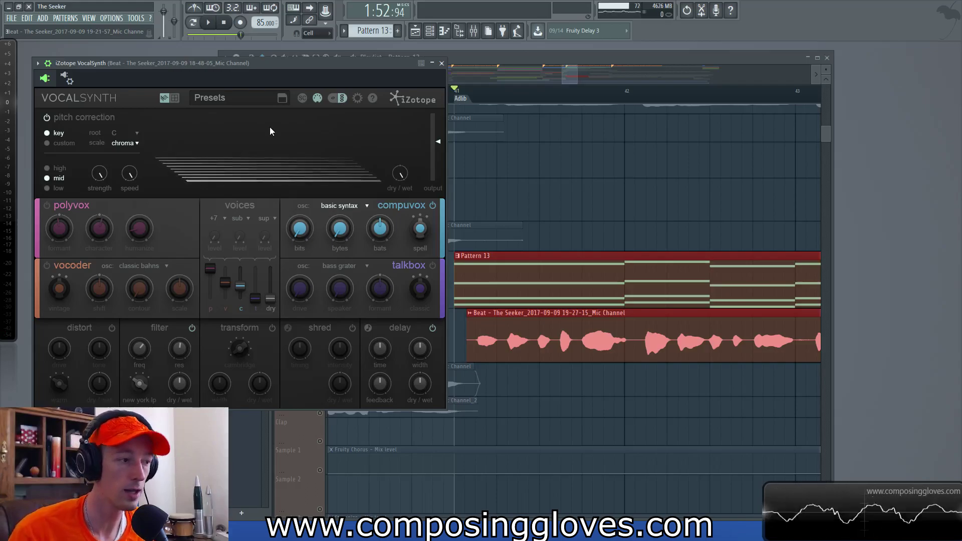
Enable the vocoder and polyvox together with compuvox, and play the Adlib section through all three modules
click(46, 267)
click(47, 206)
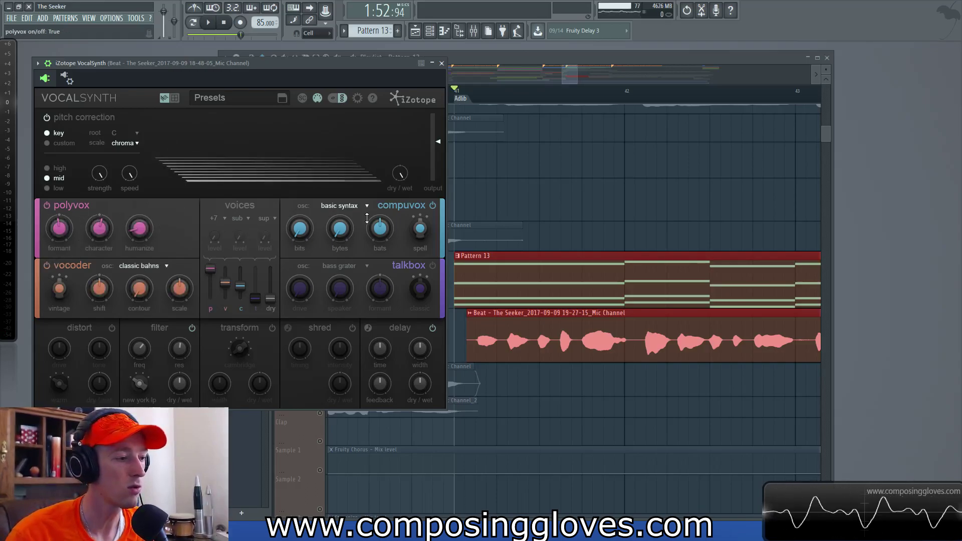
key(space)
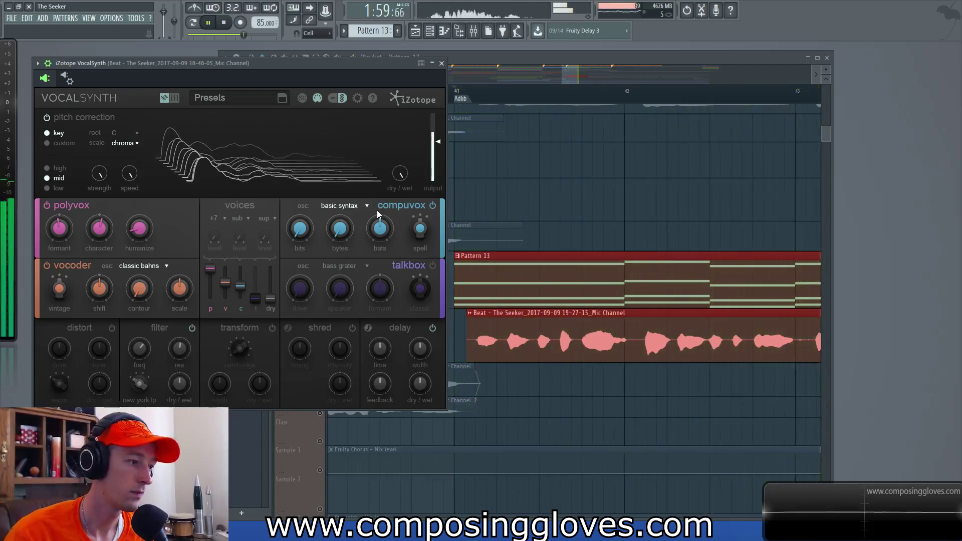
key(space)
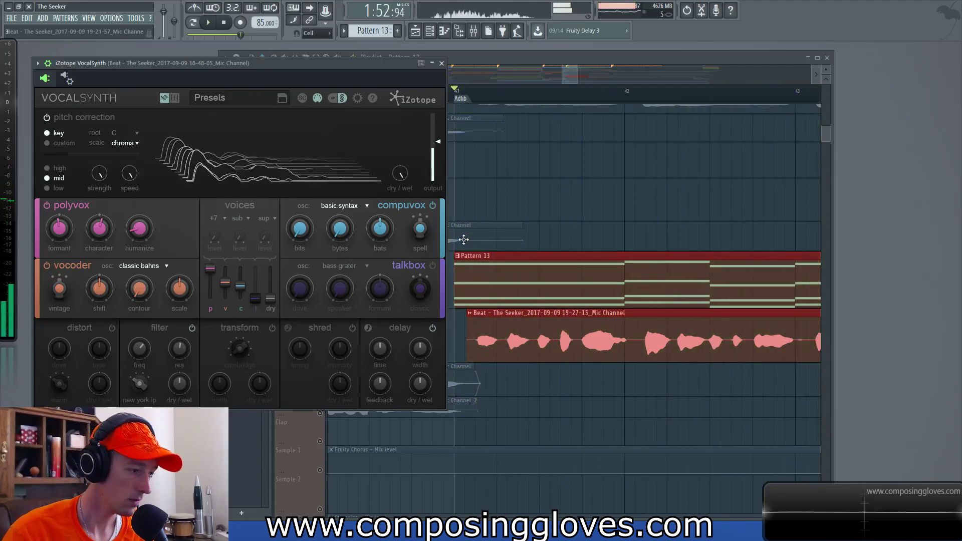
Bring the playlist forward with the whole Adlib section in view, and clear the selection of the Pattern 13 and vocal clips
scroll(499, 236, down, 2)
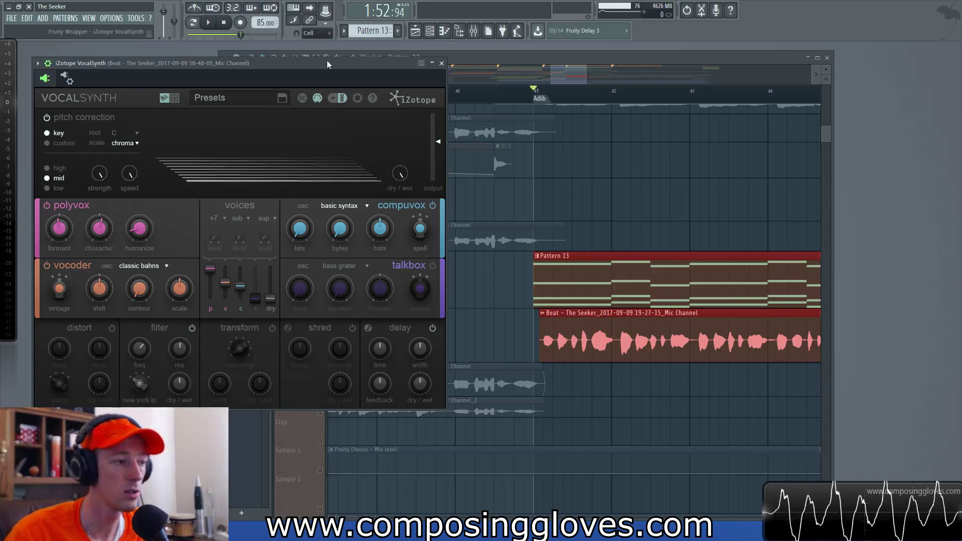
drag(339, 67, 339, 61)
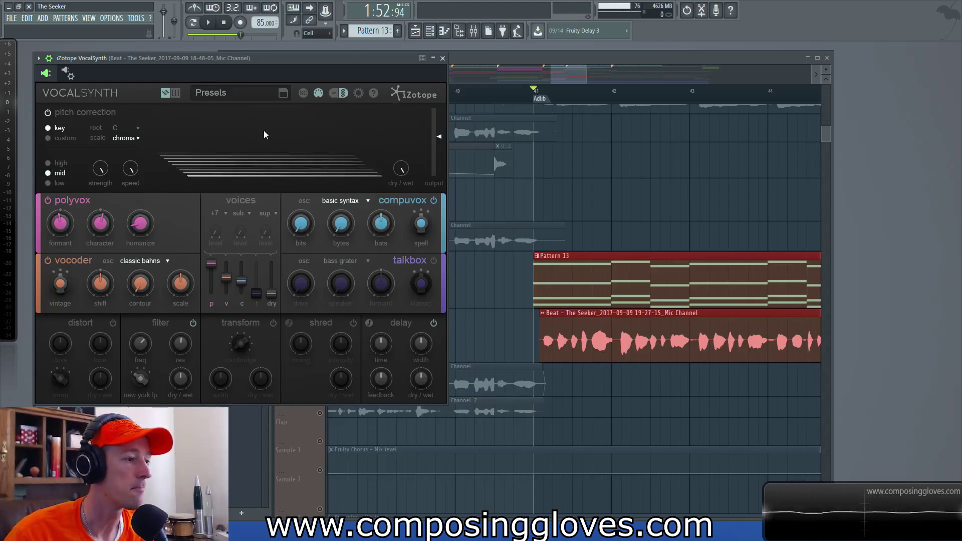
scroll(586, 273, down, 2)
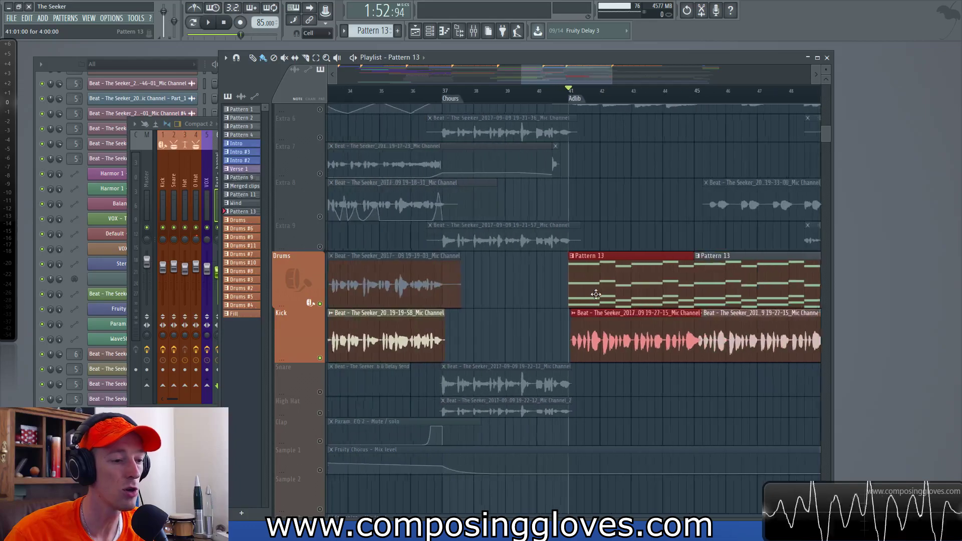
scroll(645, 204, down, 1)
drag(517, 243, 645, 293)
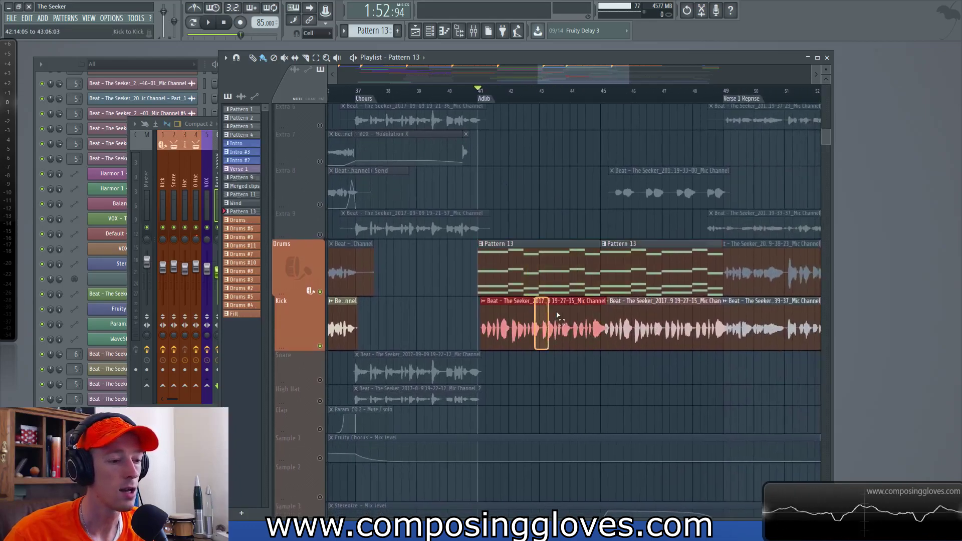
click(517, 222)
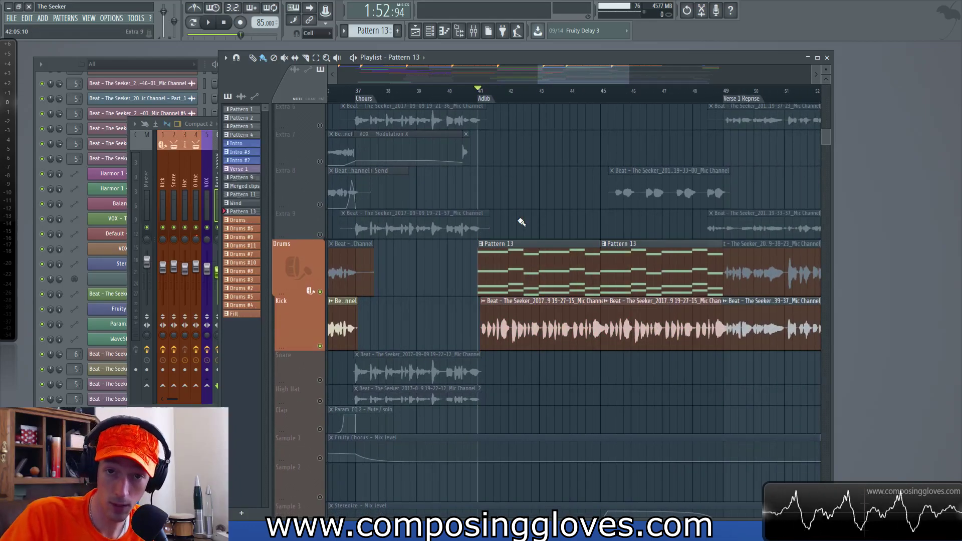